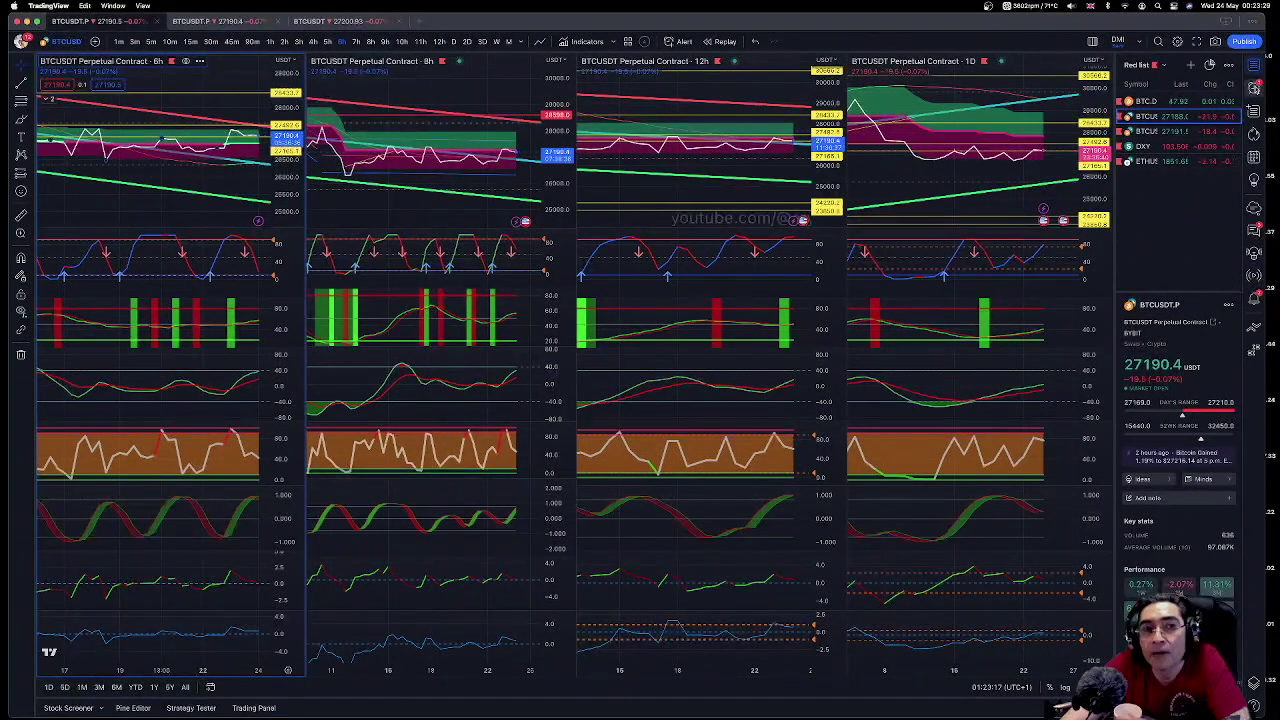
Show the existing BTC alerts panel, then bring up the 1D chart's indicator context menu
click(1254, 90)
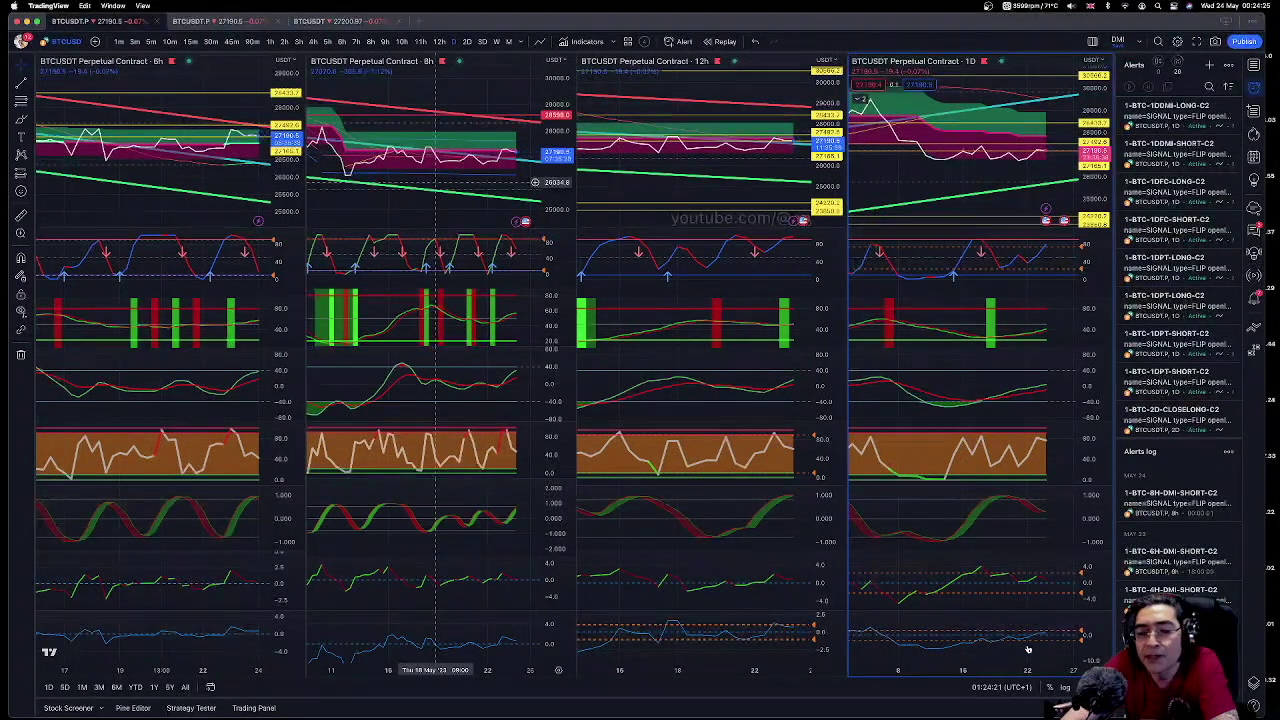
mouse_move(1031, 650)
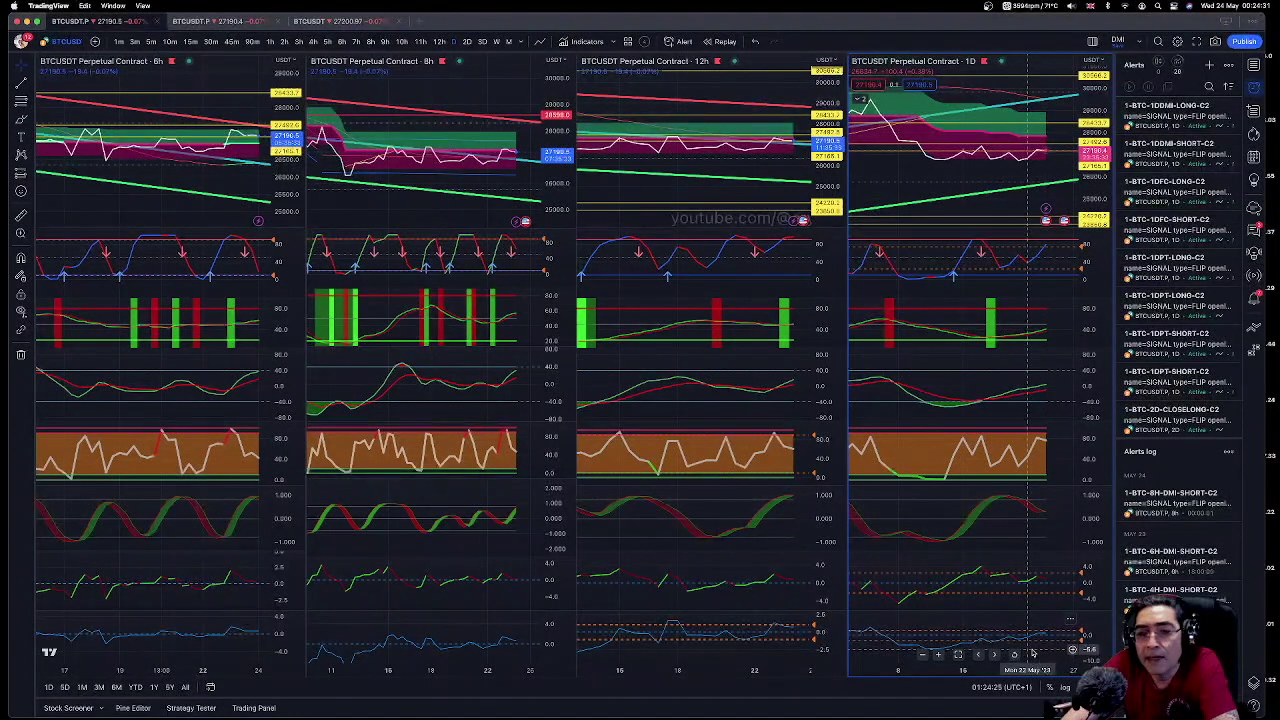
right_click(1033, 652)
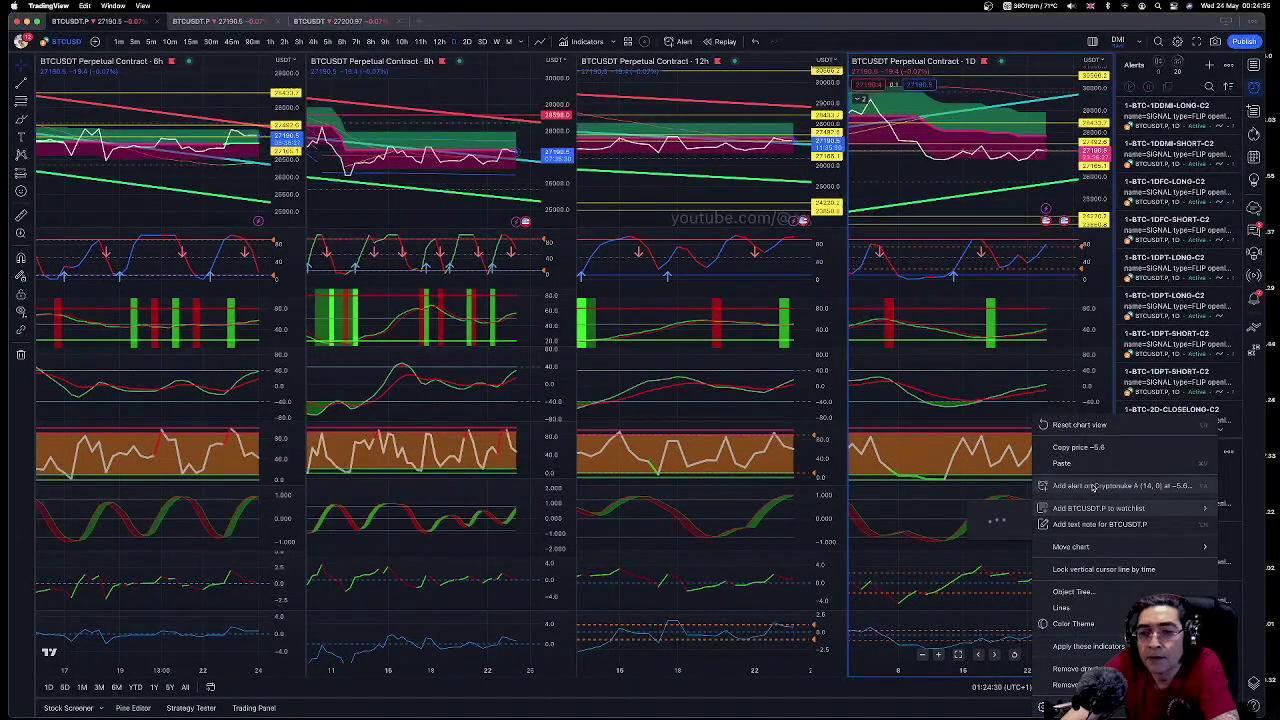
Add an alert on the Cryptonuke A (14, 0) indicator with condition Crossing Up
click(1093, 486)
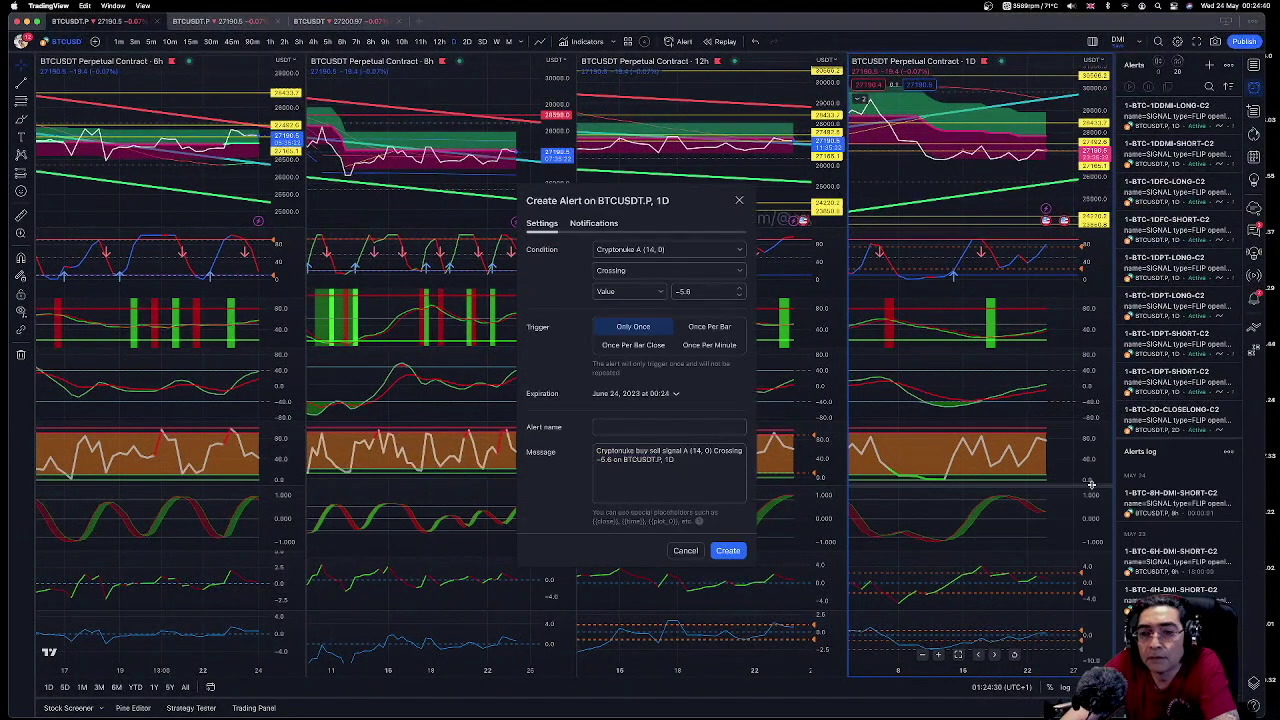
click(716, 273)
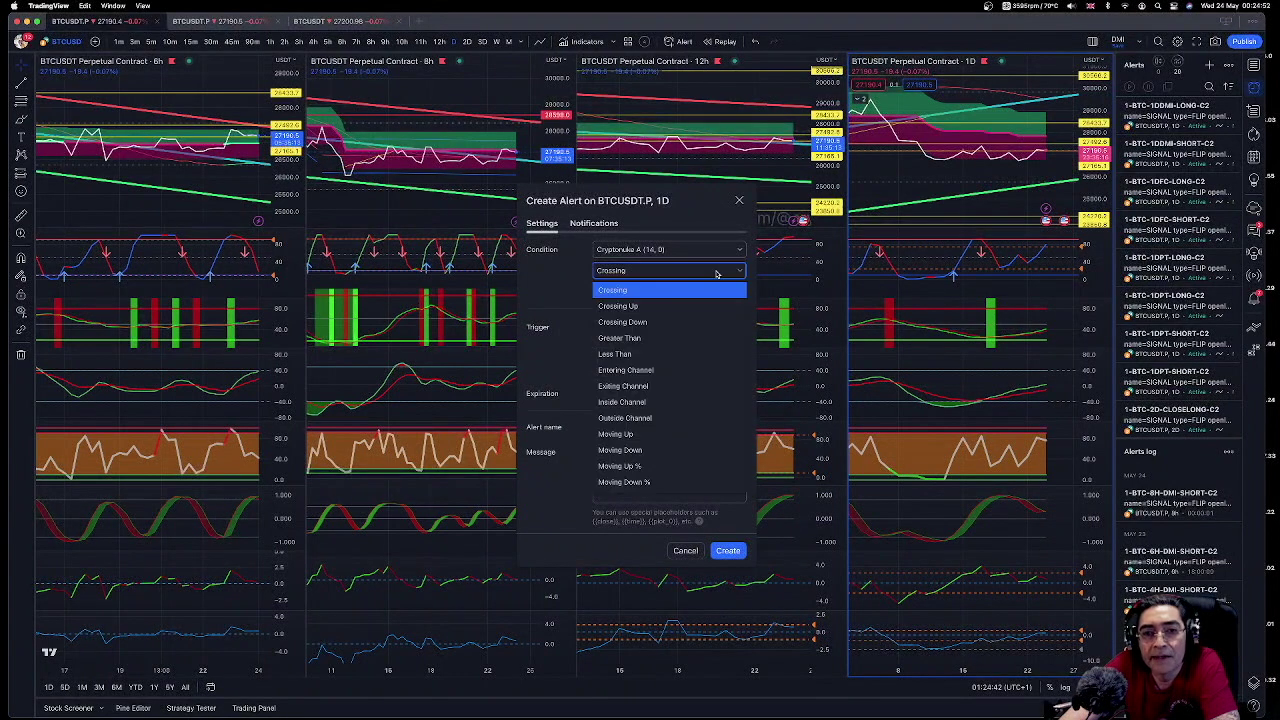
click(634, 308)
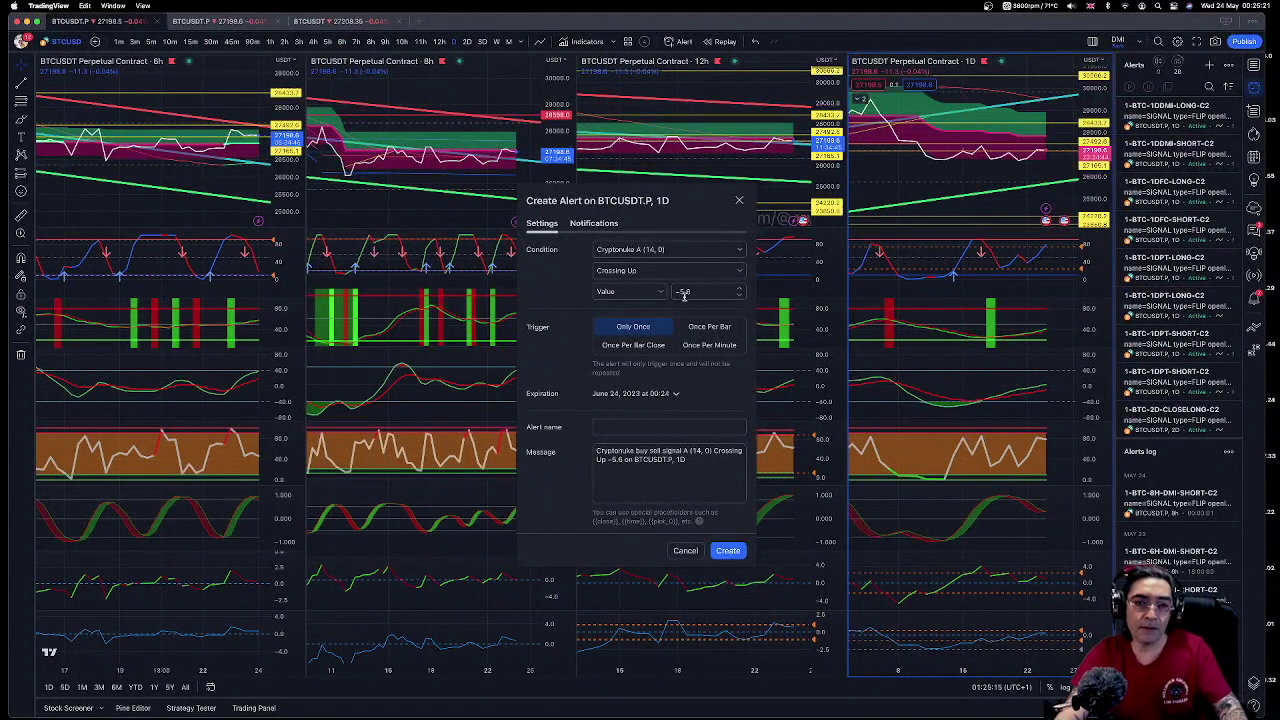
Change the crossing-up value to 2 and set the alert trigger to Once Per Bar
click(695, 292)
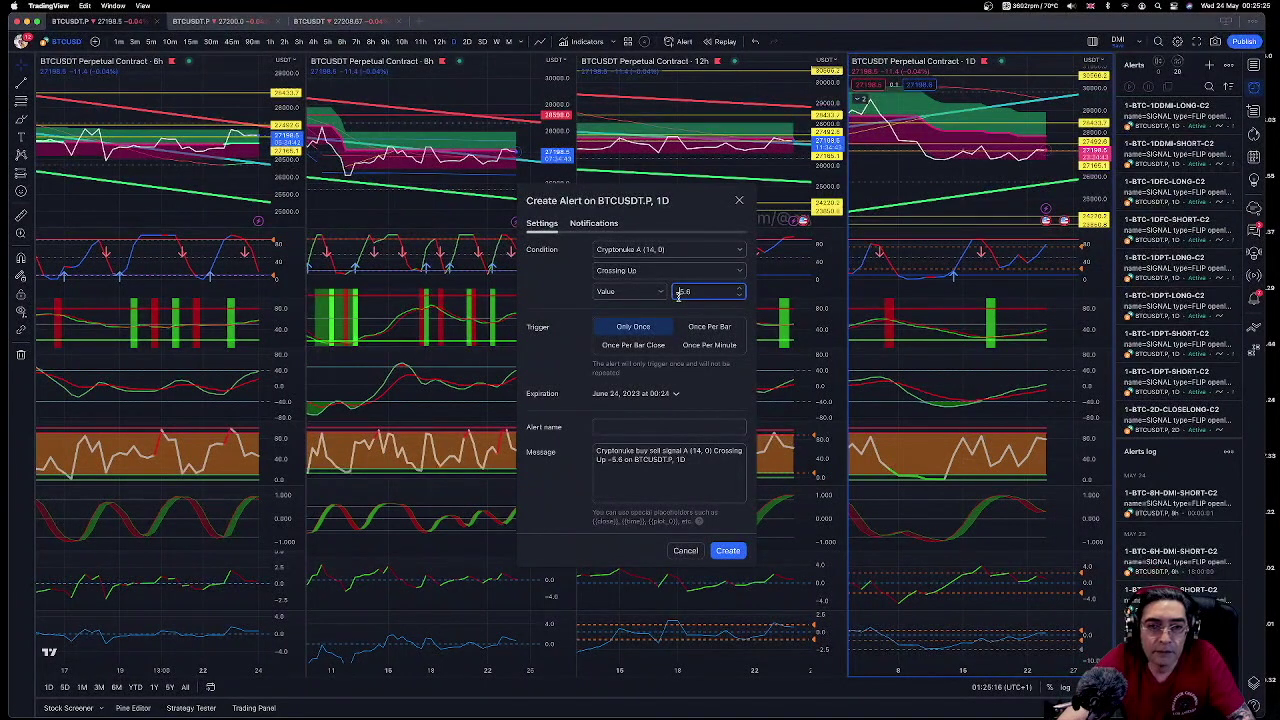
key(BackSpace)
text(7)
drag(680, 295, 697, 297)
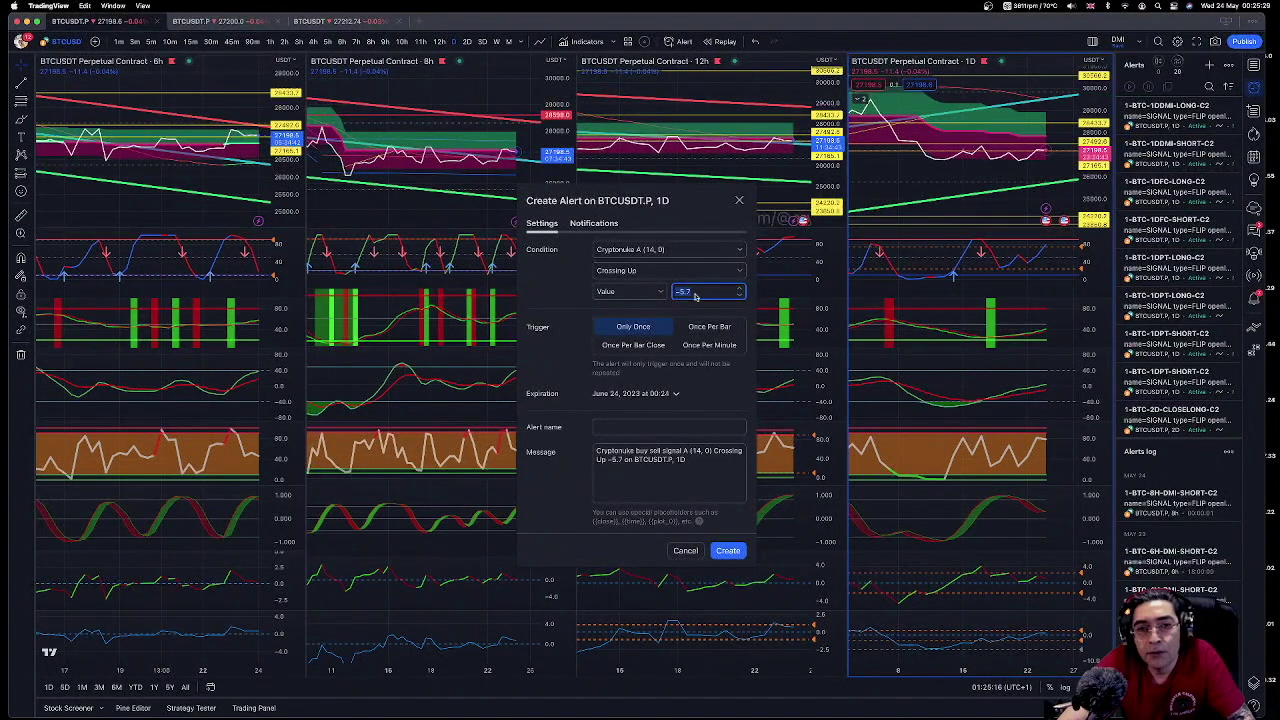
text(2)
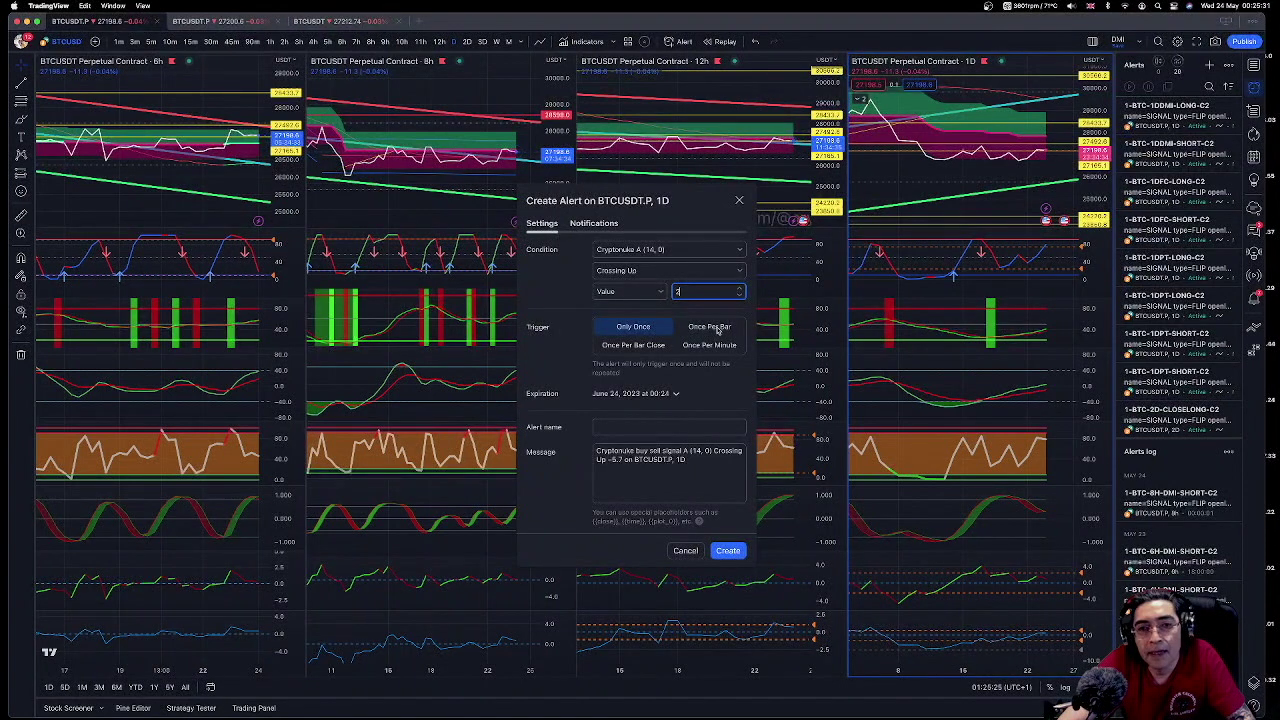
click(710, 327)
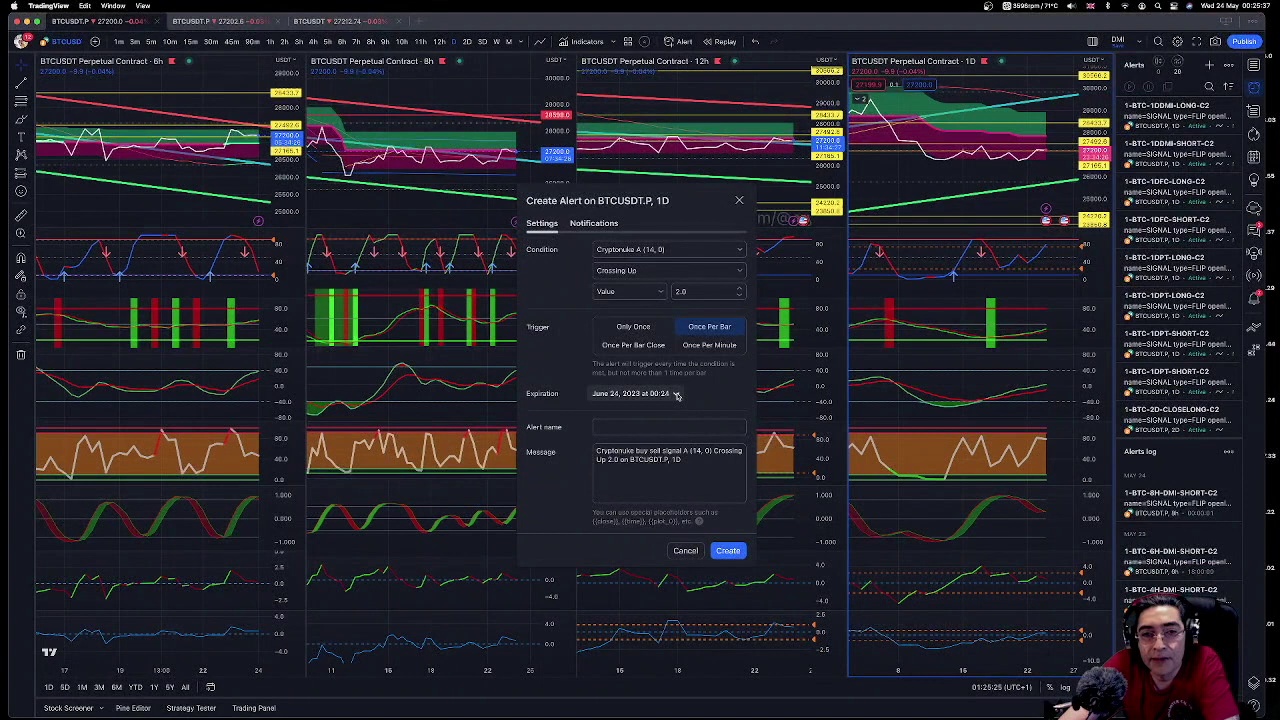
click(677, 394)
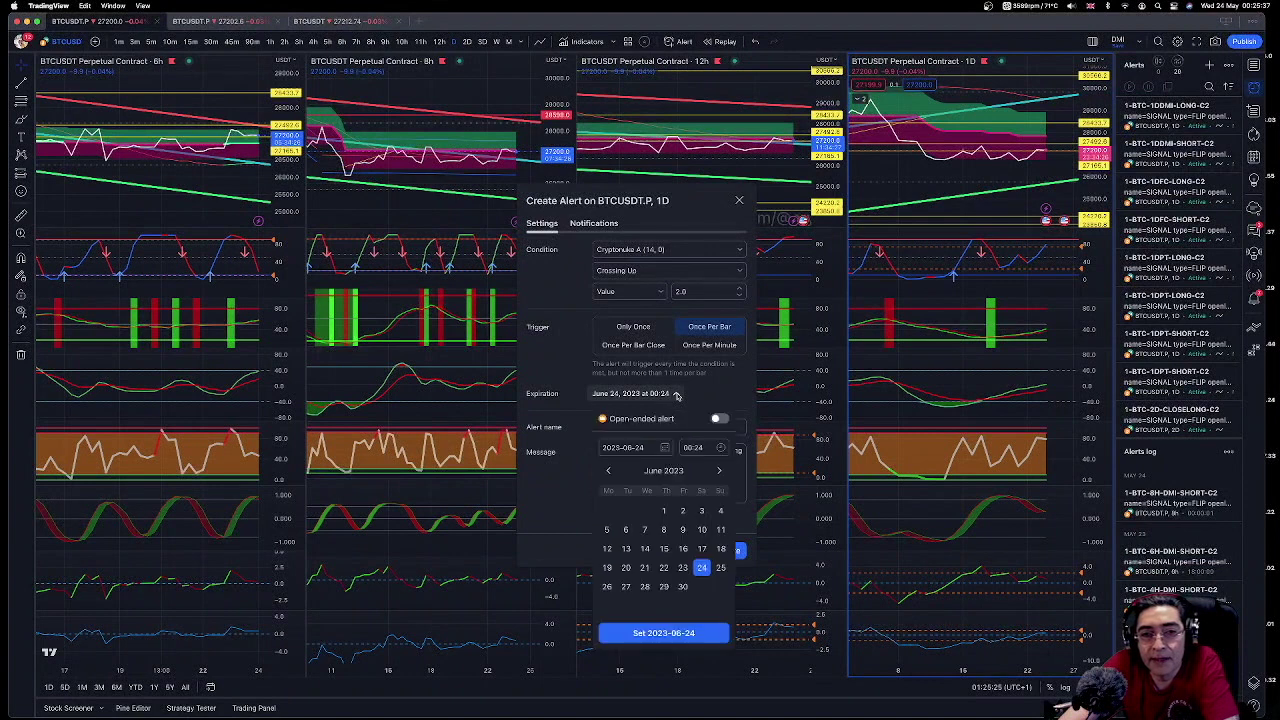
Set the alert expiration to 23 July 2023 at 00:24
click(720, 472)
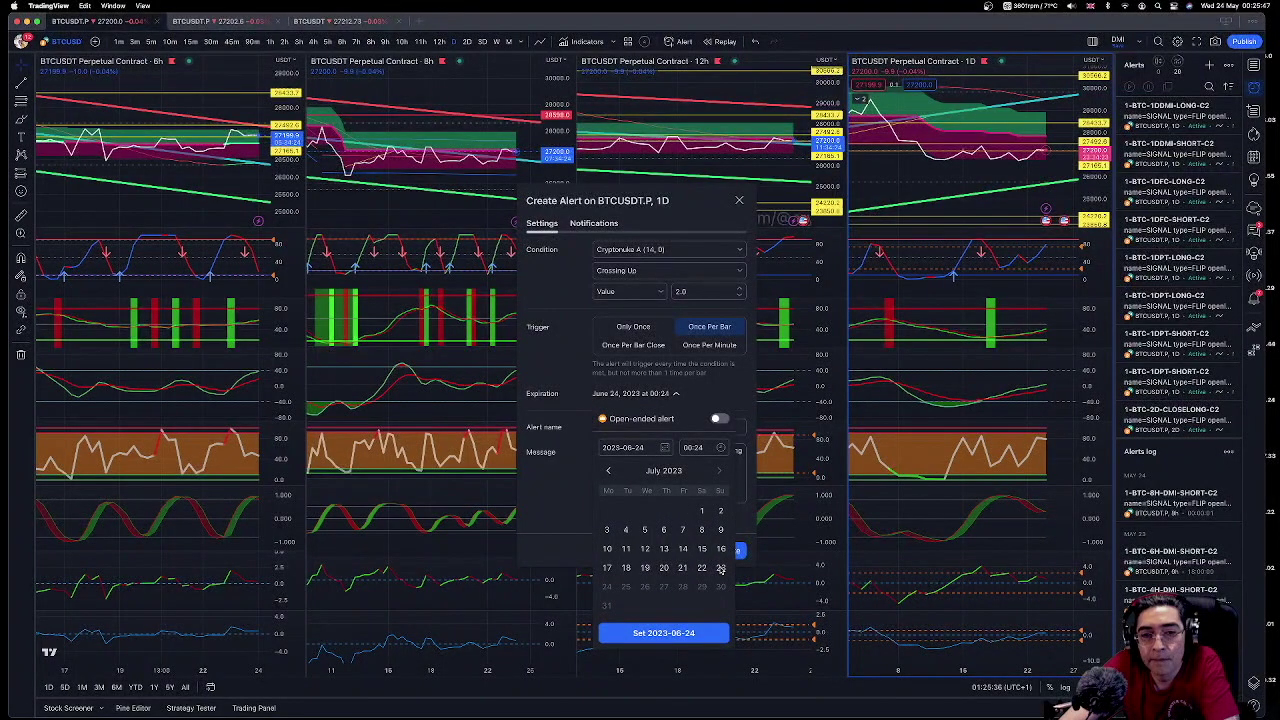
click(720, 567)
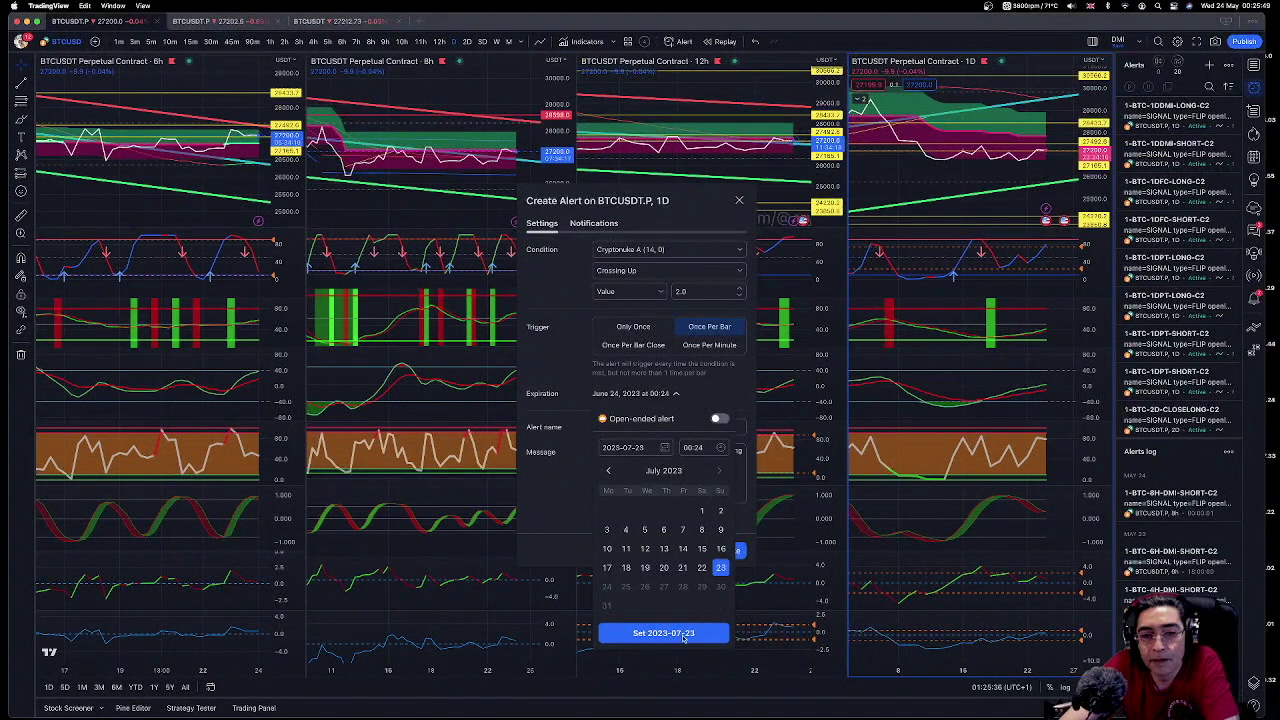
click(680, 633)
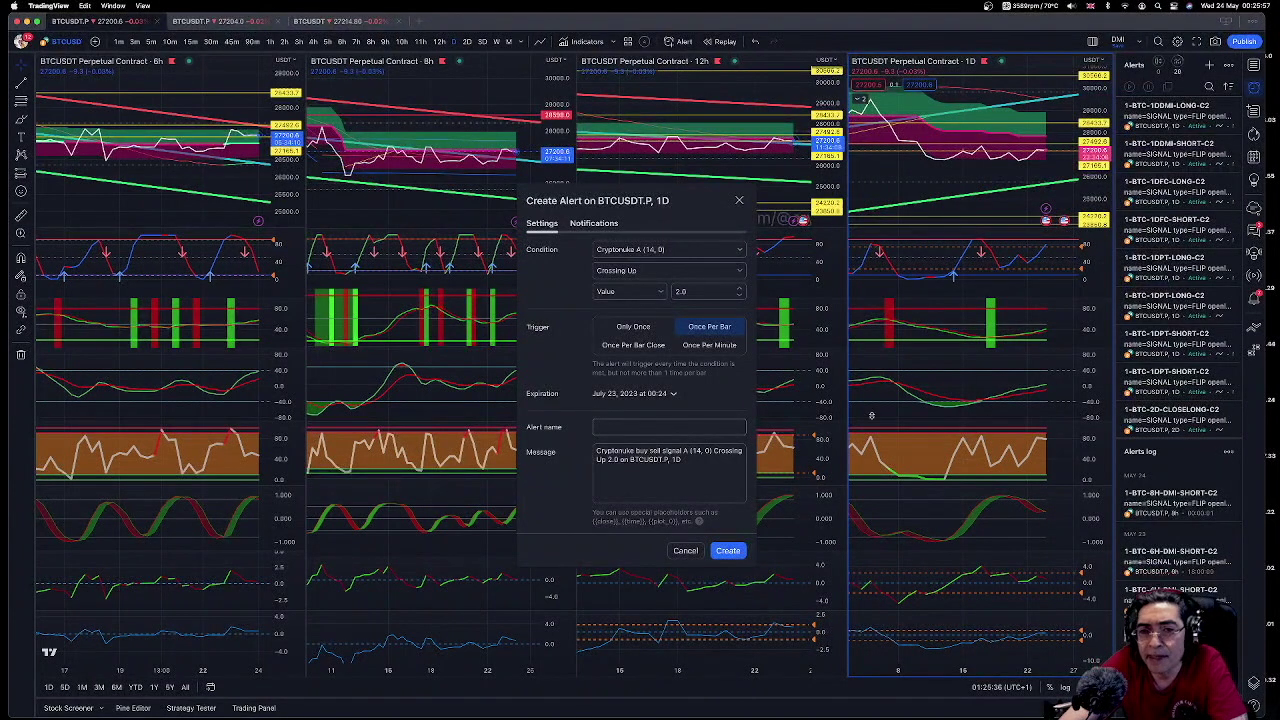
Name the alert BTC-1D-CNA-LONG, then move over to the Brackets setup notes
click(683, 425)
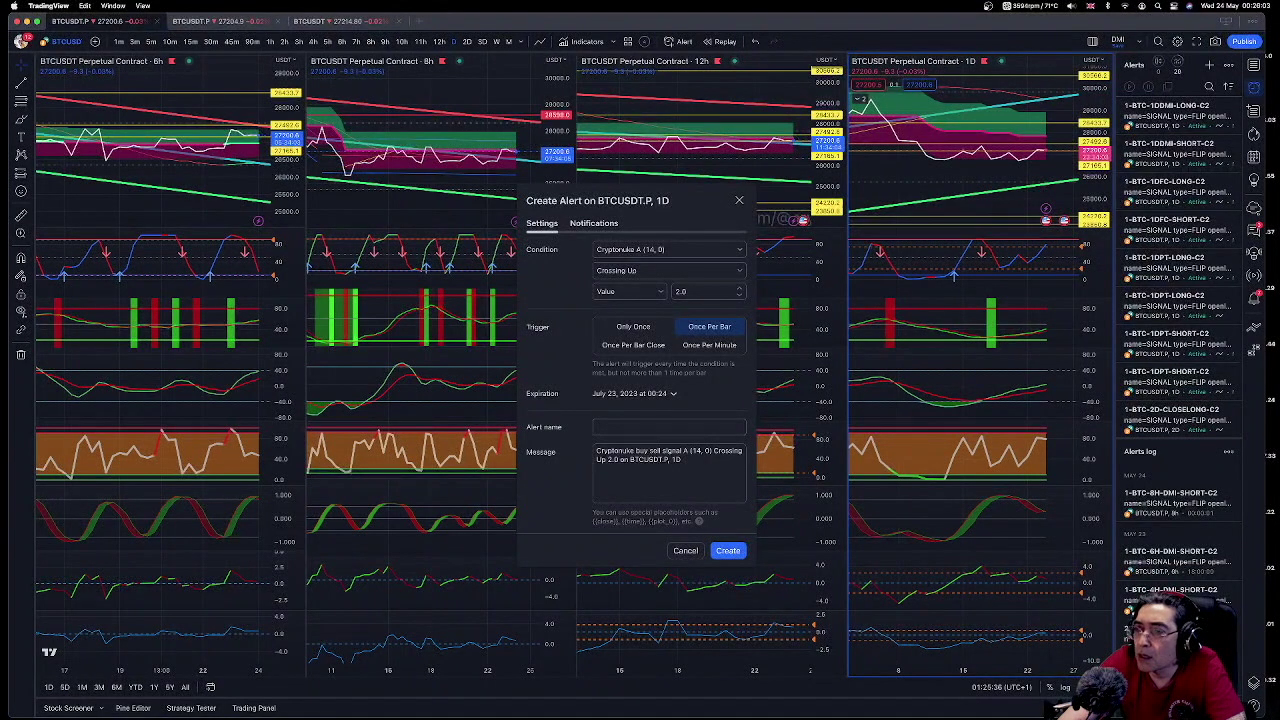
text(BTC-1D-CNA-LONG)
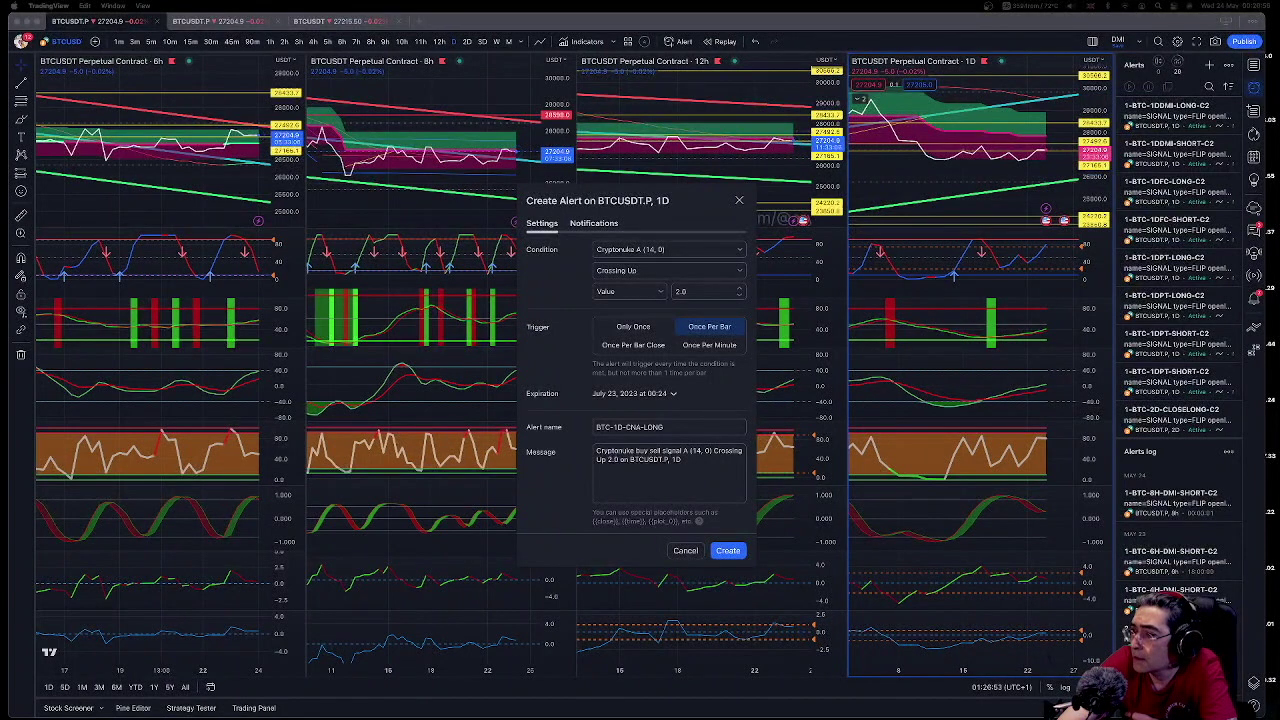
key(super+Tab)
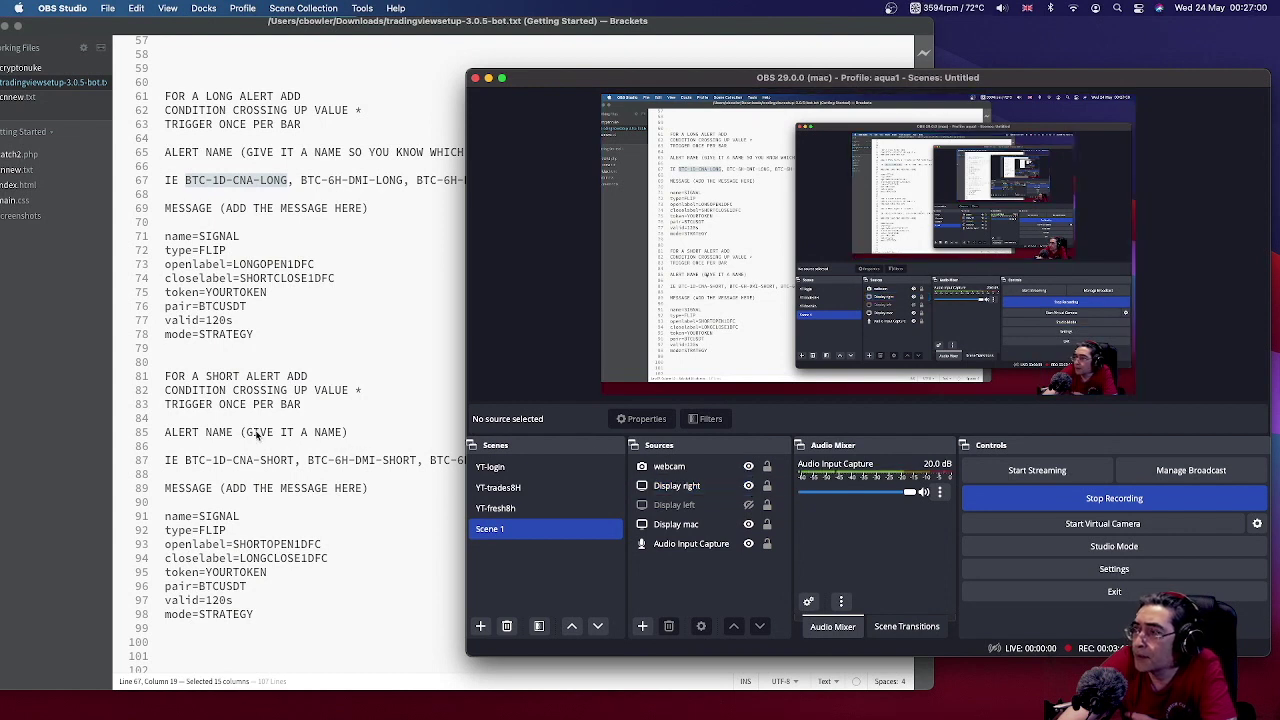
Select the long alert's message lines 71–78 in the notes, then view the cnnew.txt bot config
scroll(262, 440, down, 3)
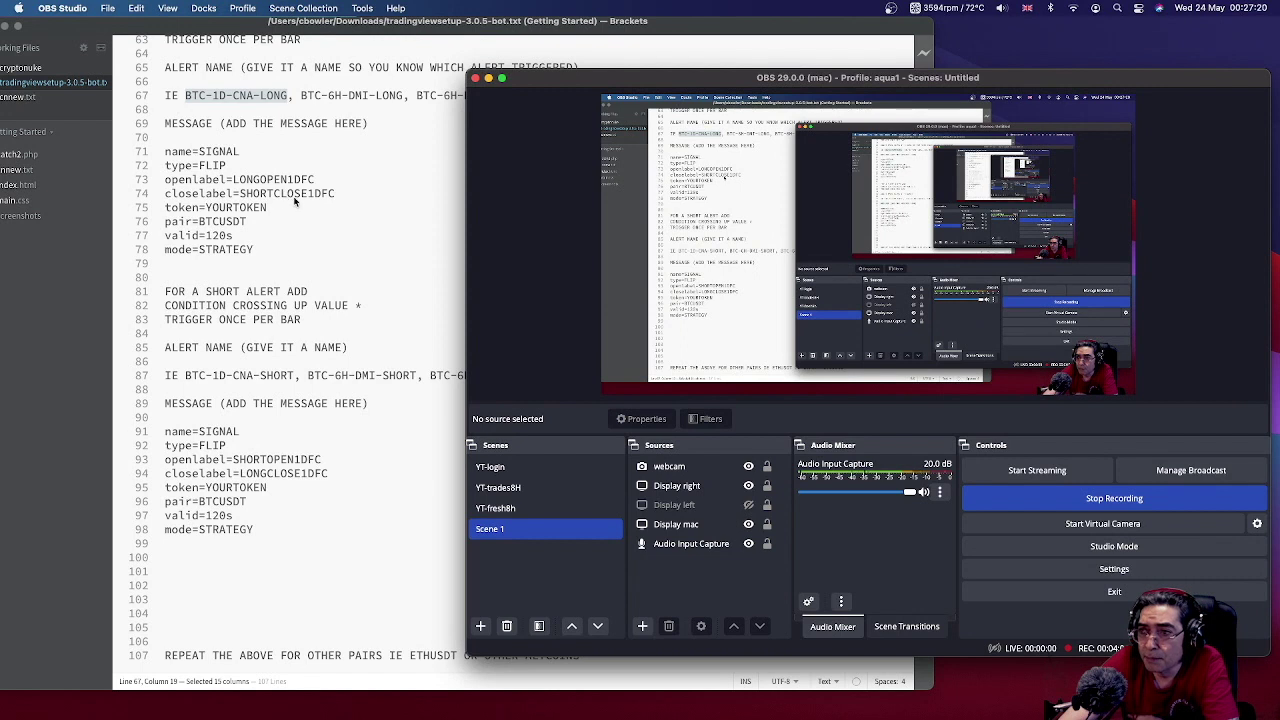
click(261, 183)
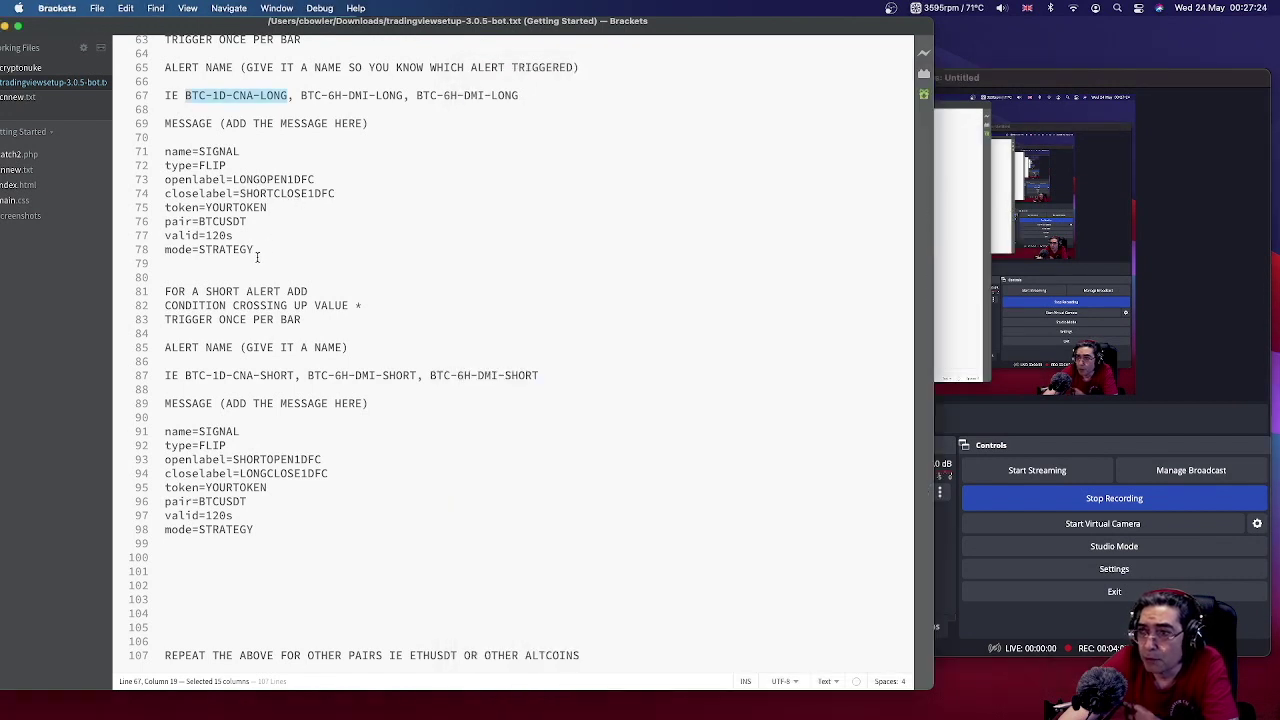
drag(258, 249, 165, 151)
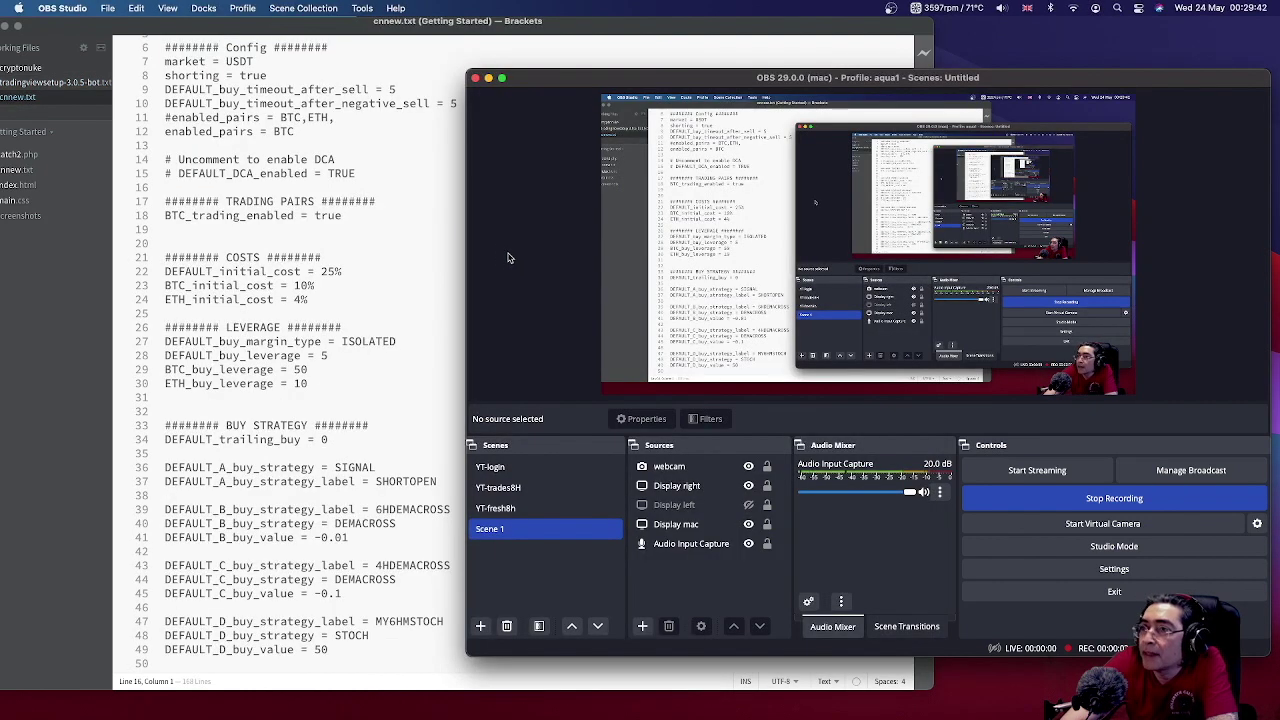
click(354, 222)
scroll(382, 230, down, 1)
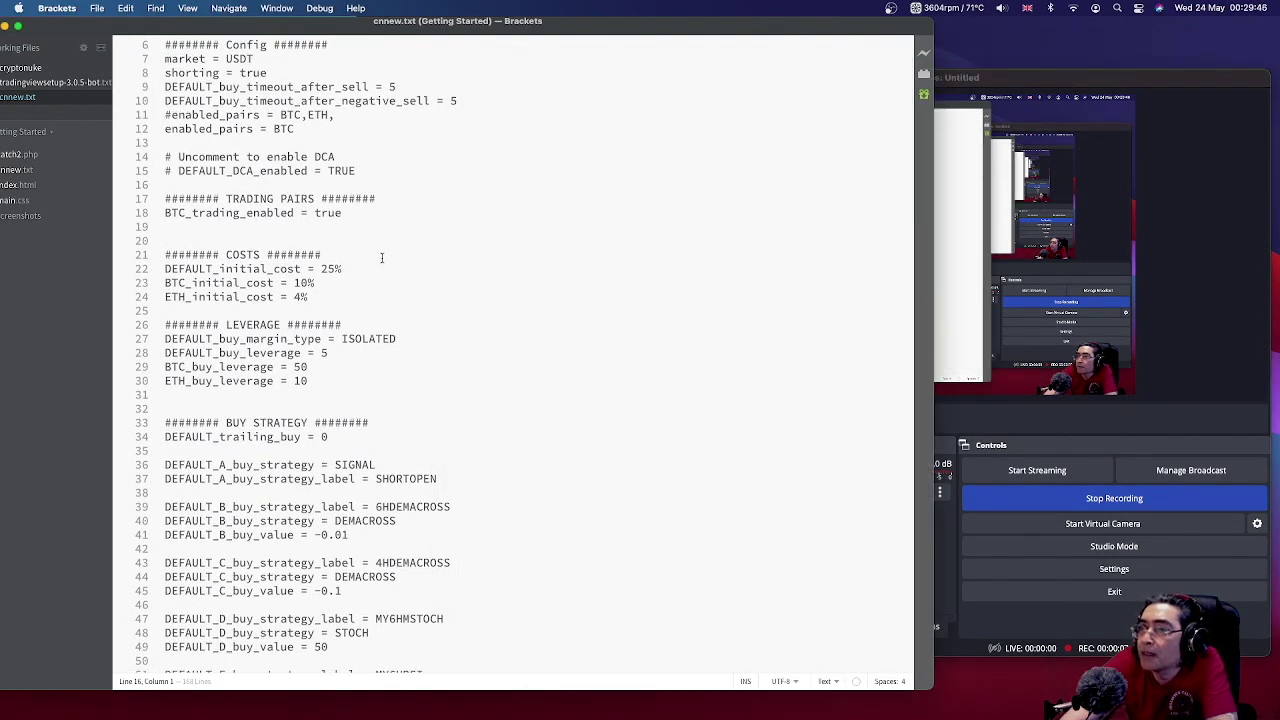
scroll(381, 258, down, 5)
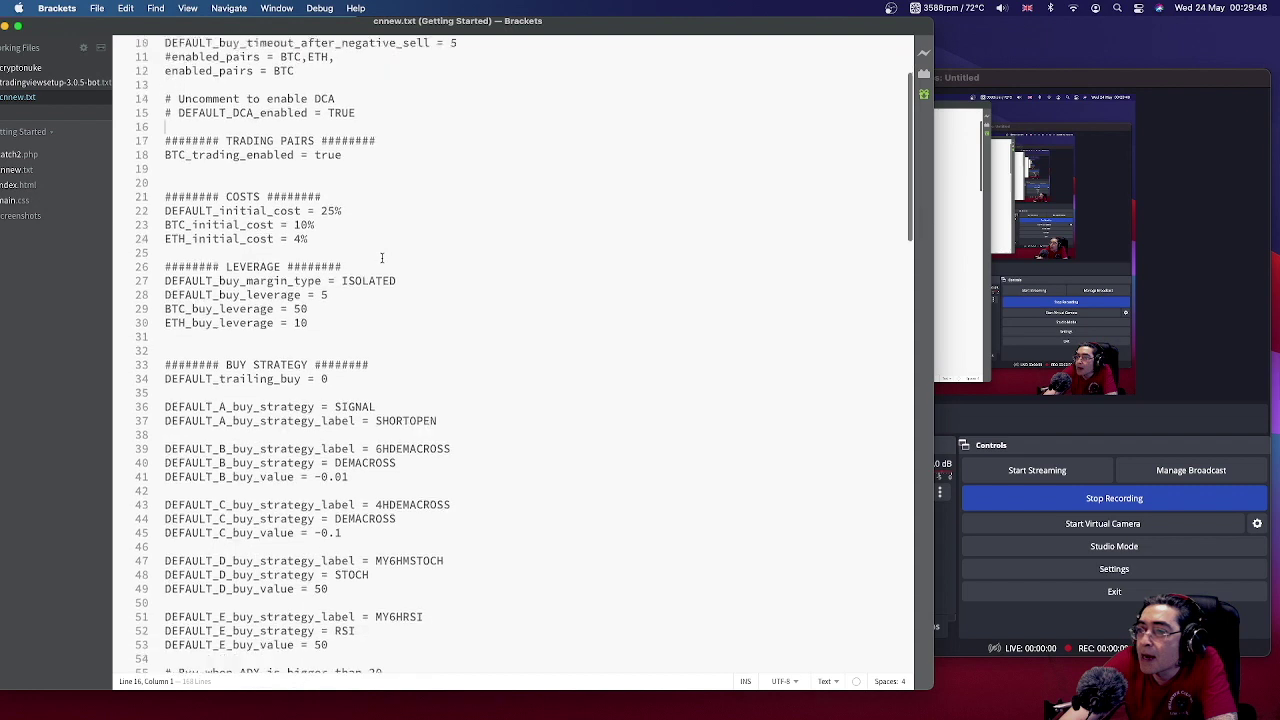
scroll(381, 258, down, 4)
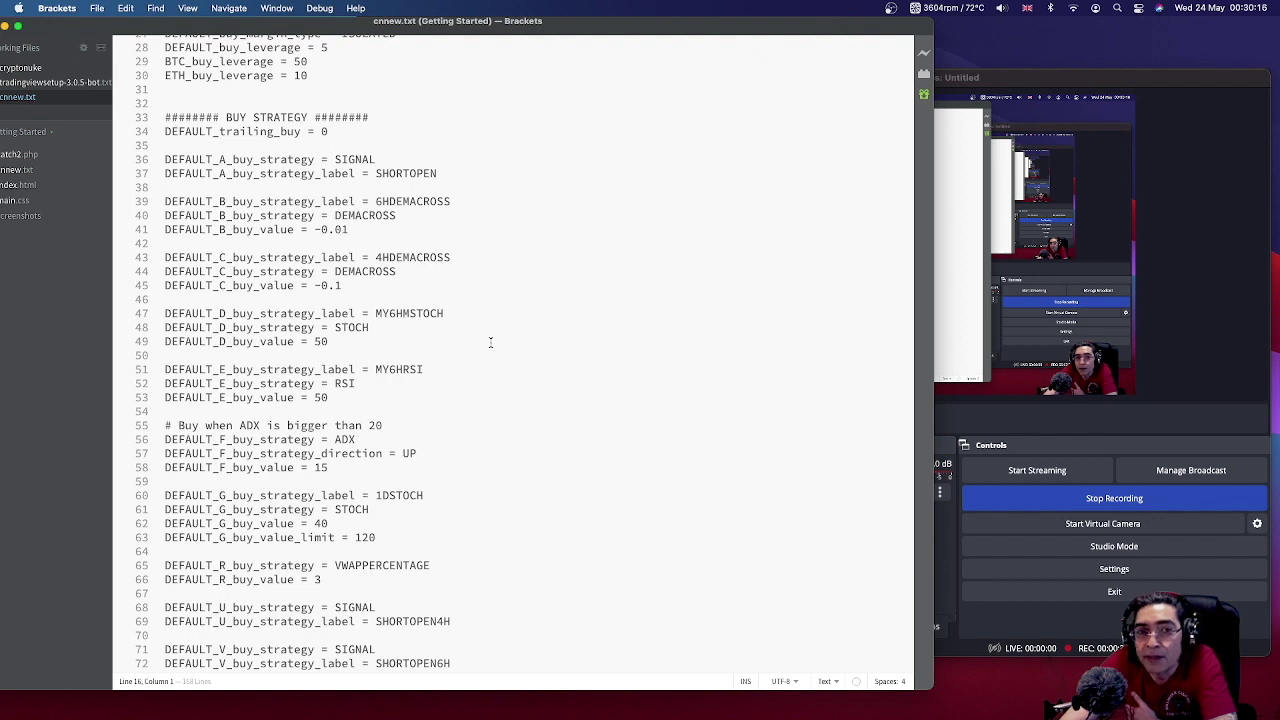
scroll(490, 342, down, 2)
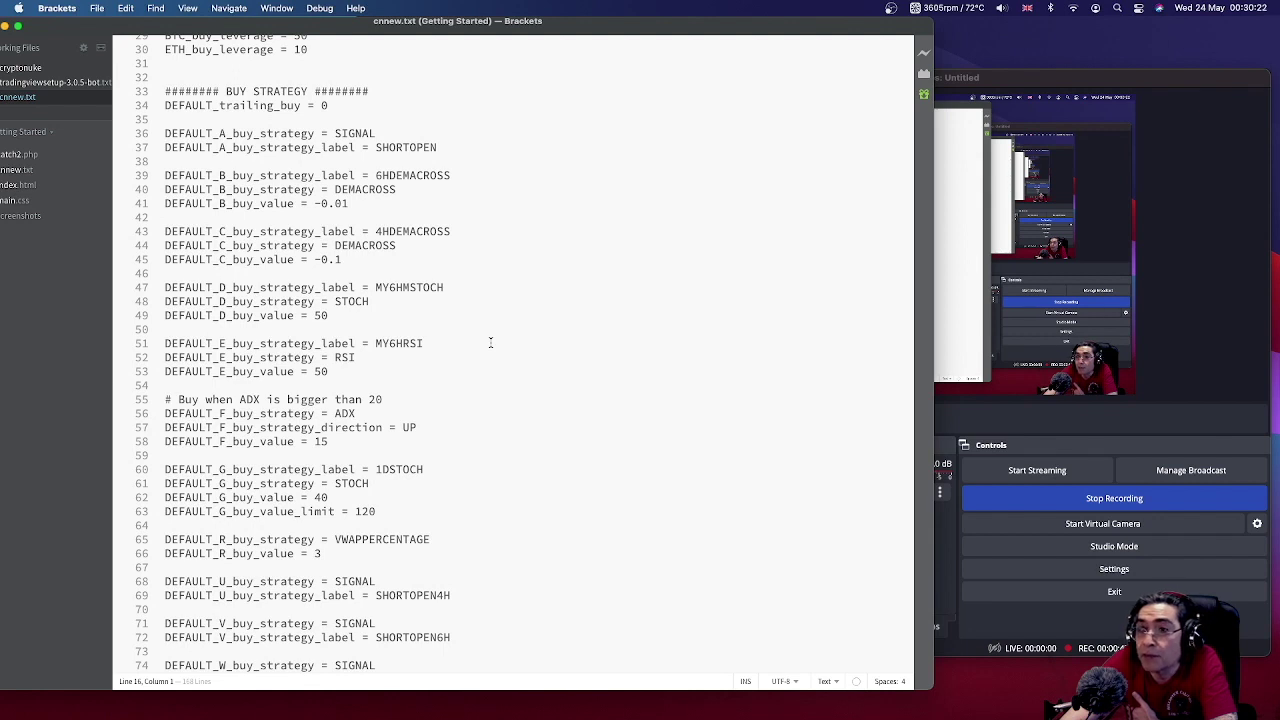
scroll(490, 342, down, 5)
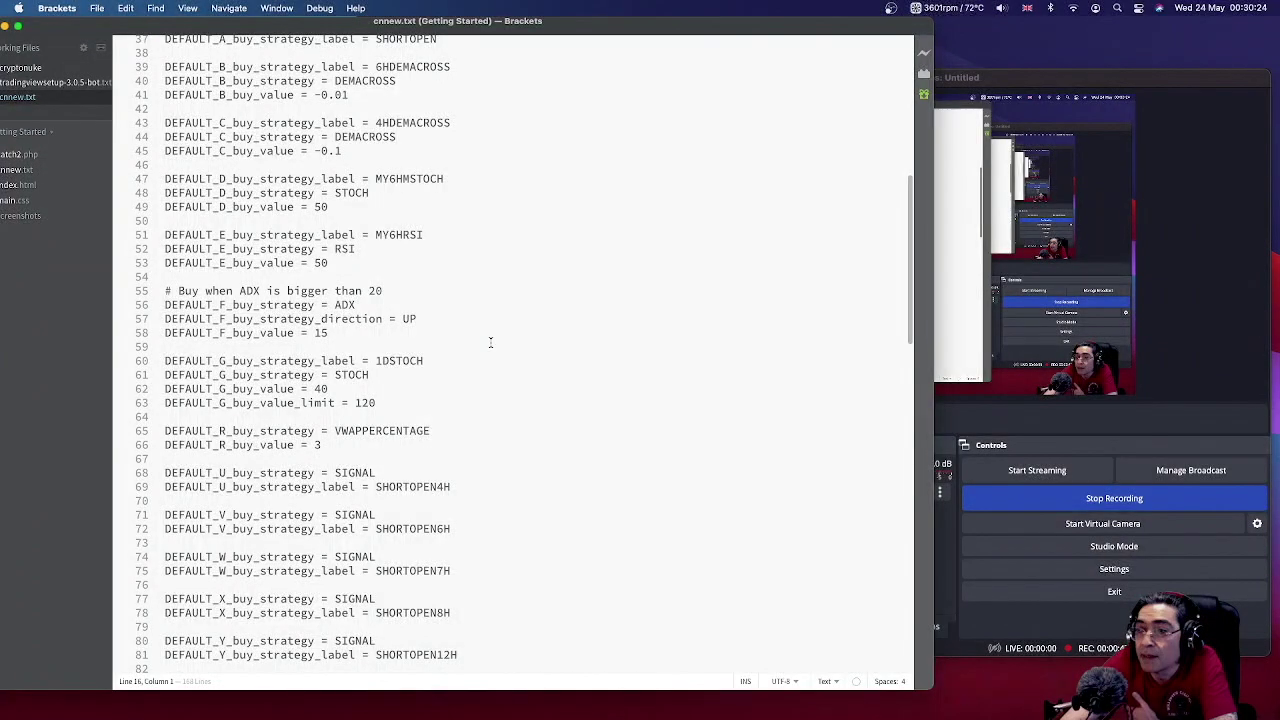
scroll(490, 342, down, 8)
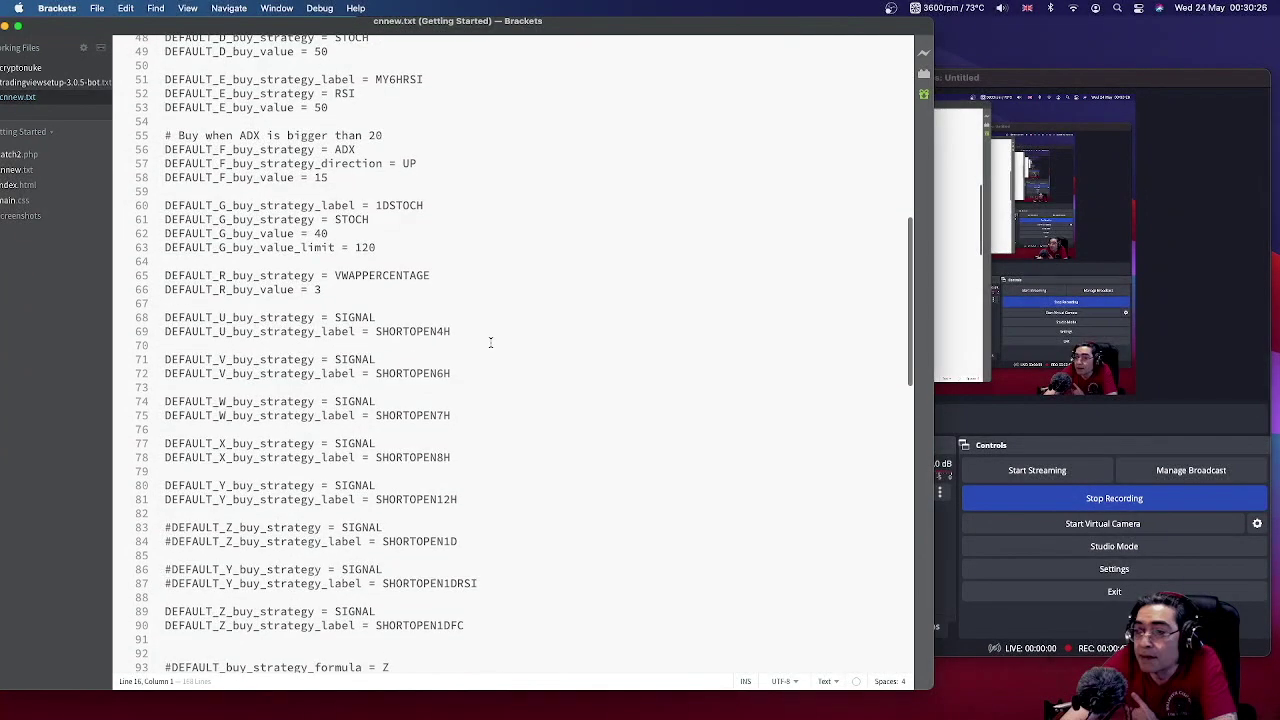
scroll(490, 342, down, 5)
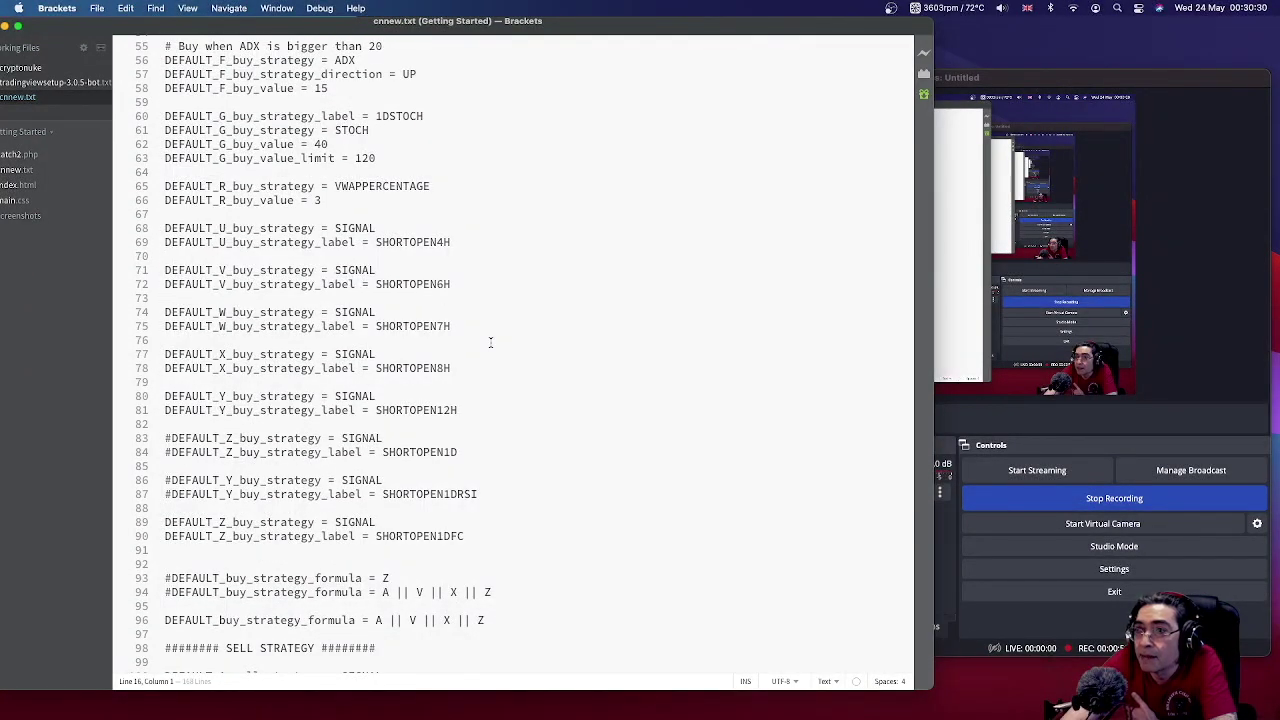
scroll(490, 342, down, 6)
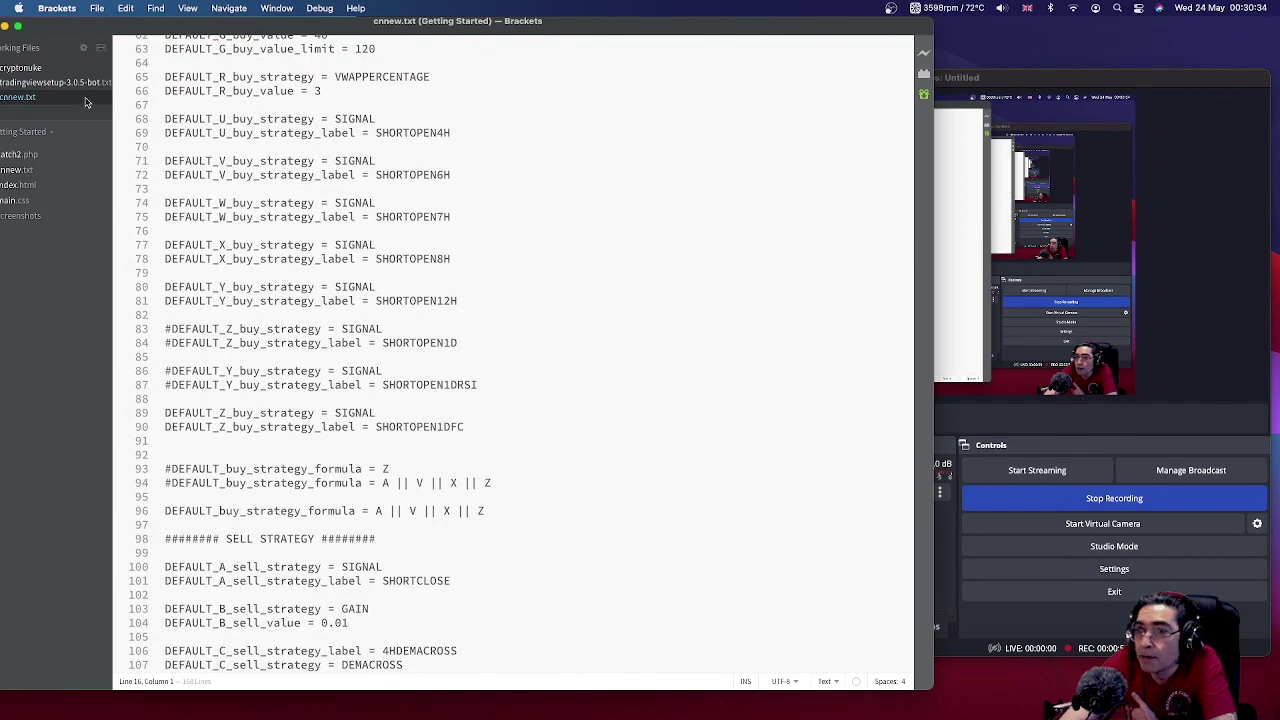
Stop and save the OBS recording, then return to the Brackets editor
click(1128, 498)
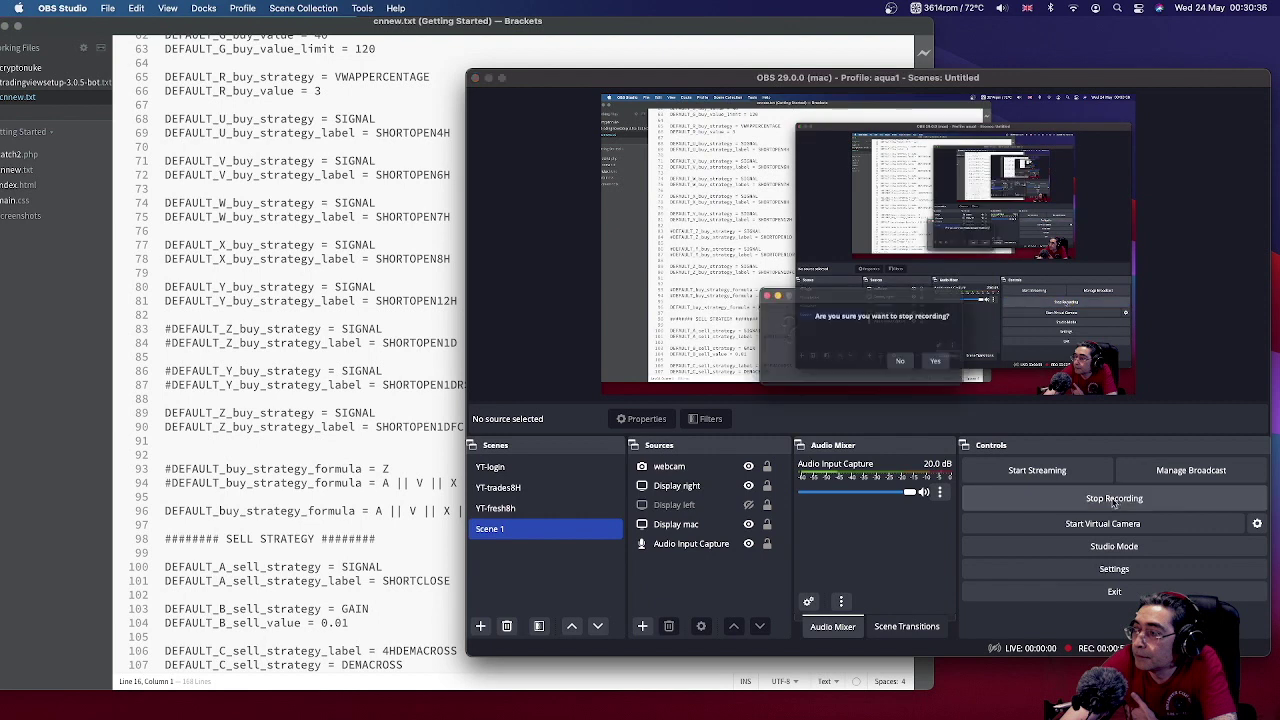
key(Return)
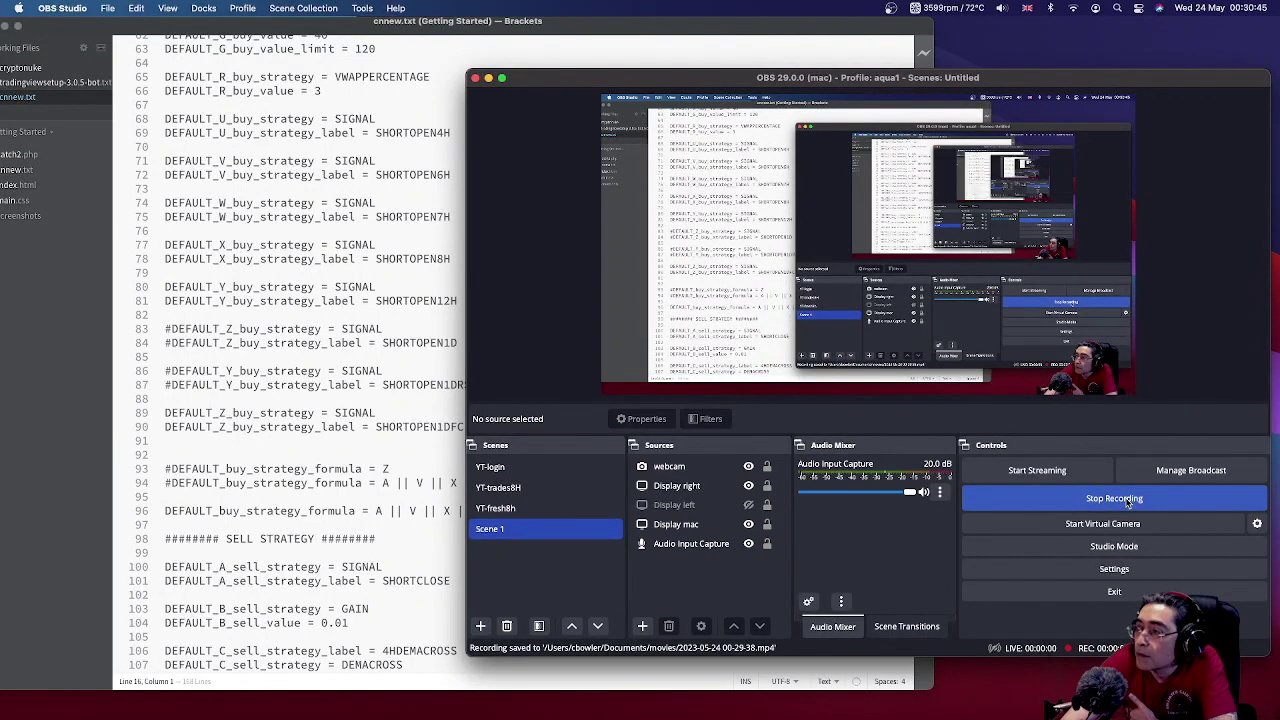
click(59, 27)
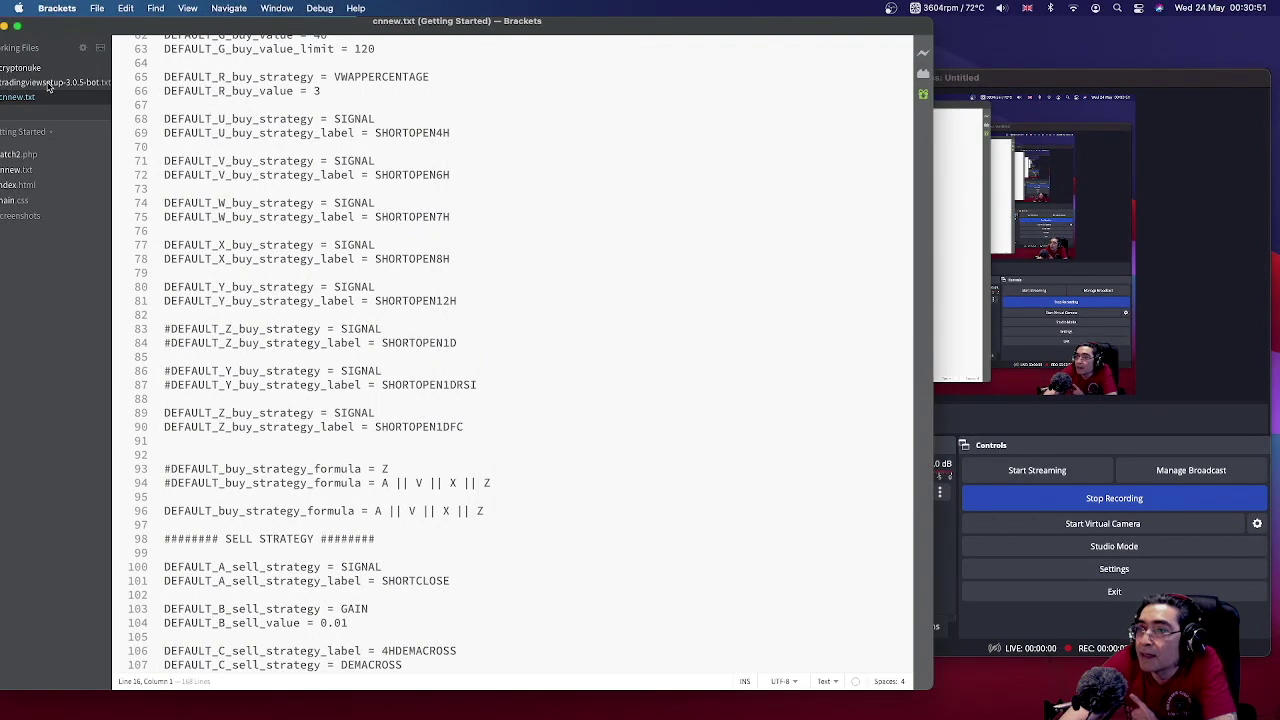
Open tradingviewsetup-3.0.5-bot.txt and read the alert values for the 1 day, 12, 8 and 6 hour timeframes
click(47, 86)
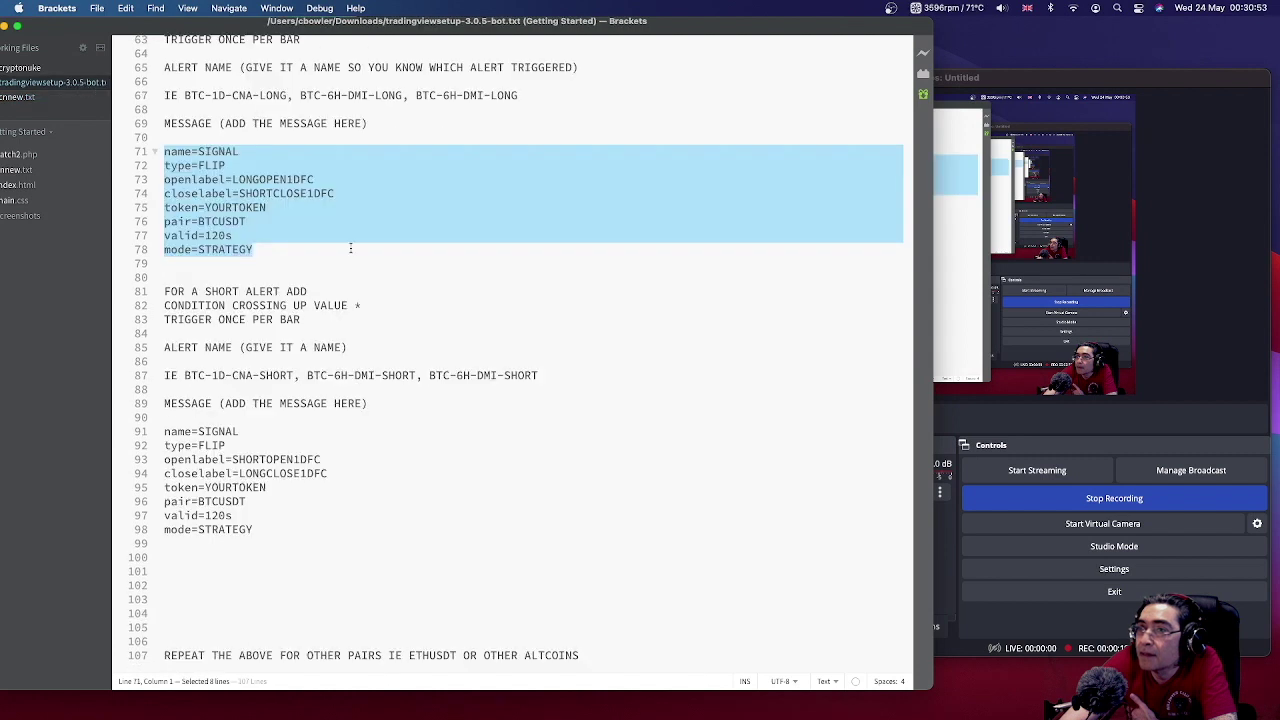
scroll(350, 248, up, 20)
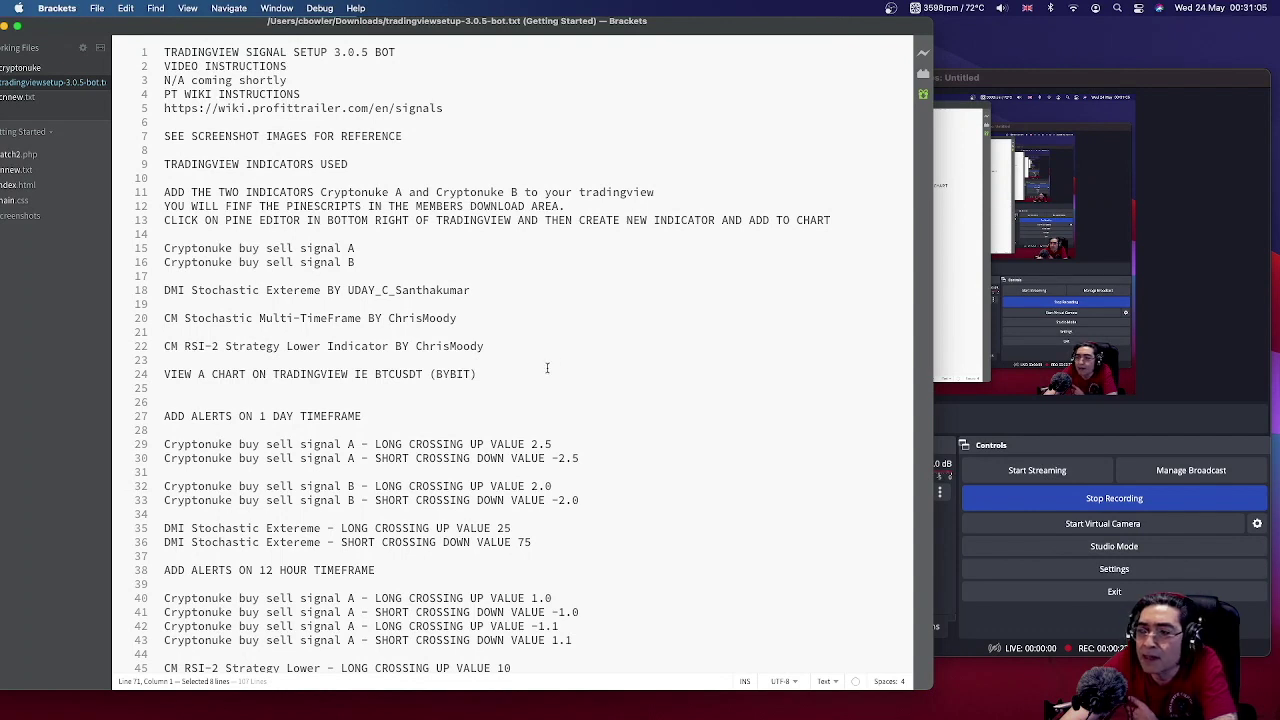
scroll(545, 370, down, 1)
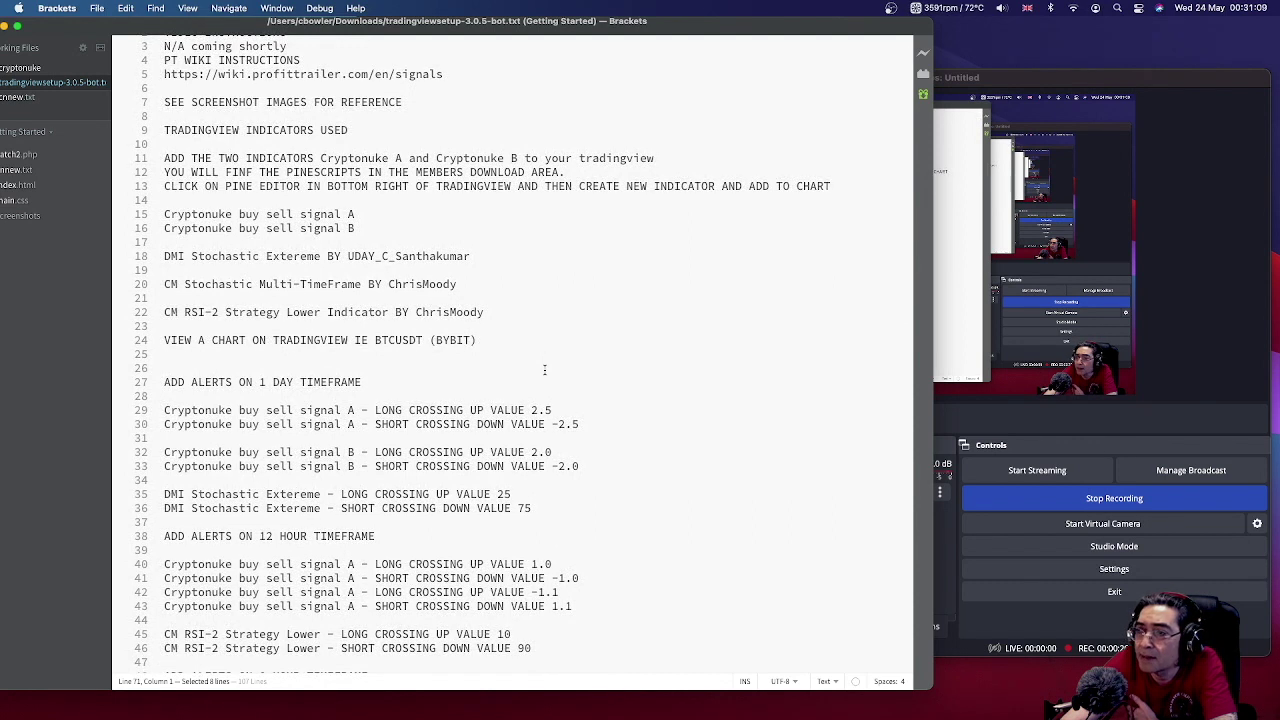
scroll(545, 370, down, 1)
scroll(545, 370, down, 2)
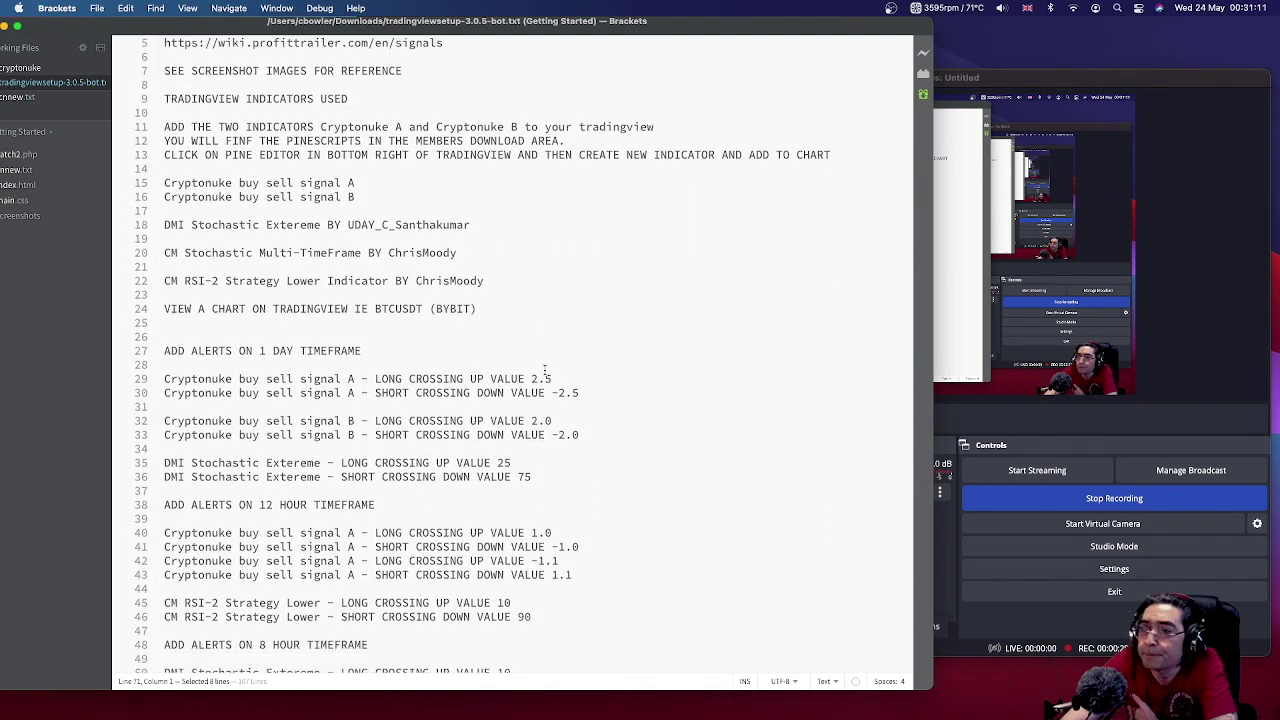
scroll(545, 370, down, 7)
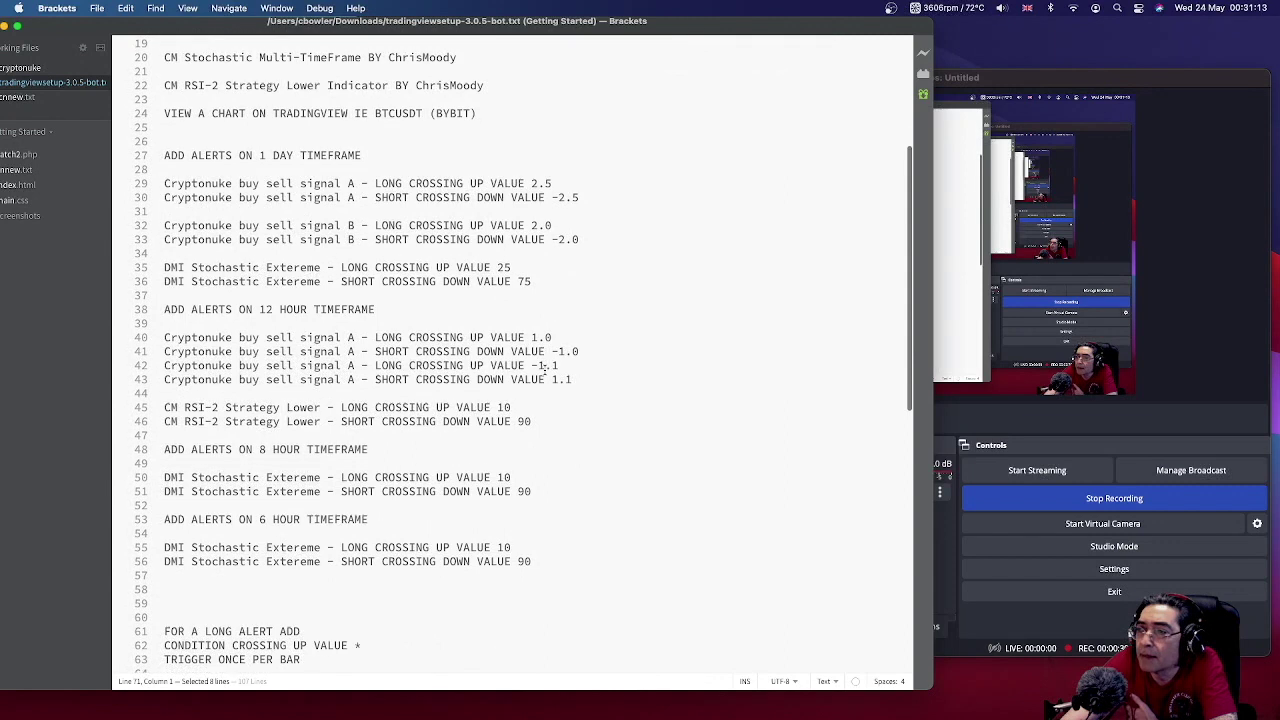
scroll(545, 366, down, 1)
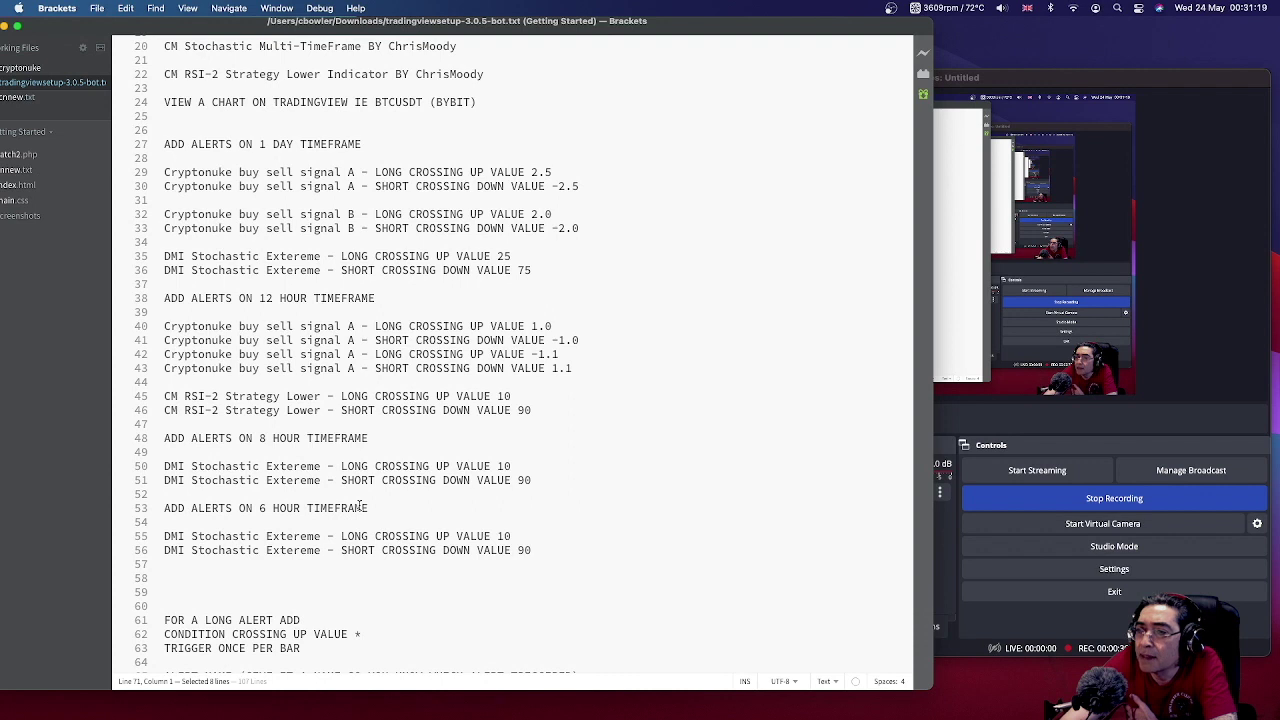
scroll(359, 506, down, 1)
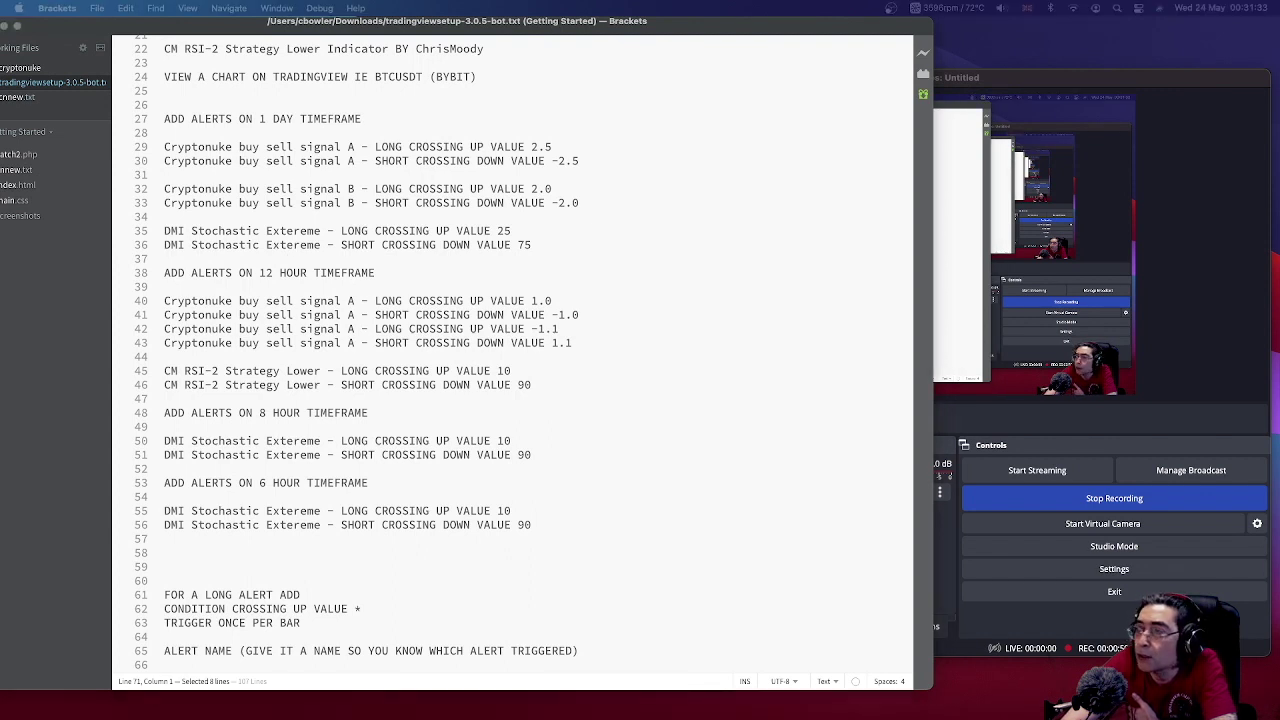
Switch the OBS capture from Display mac to Display left, where TradingView is showing
click(1159, 283)
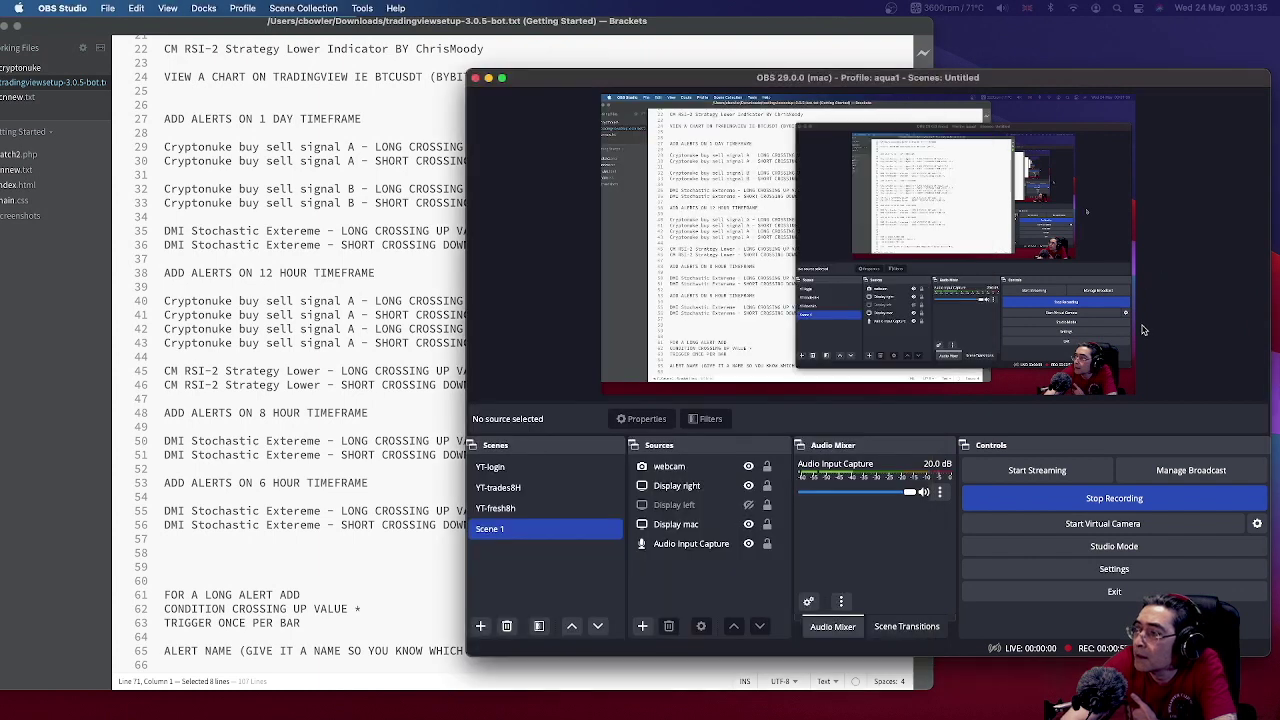
click(677, 524)
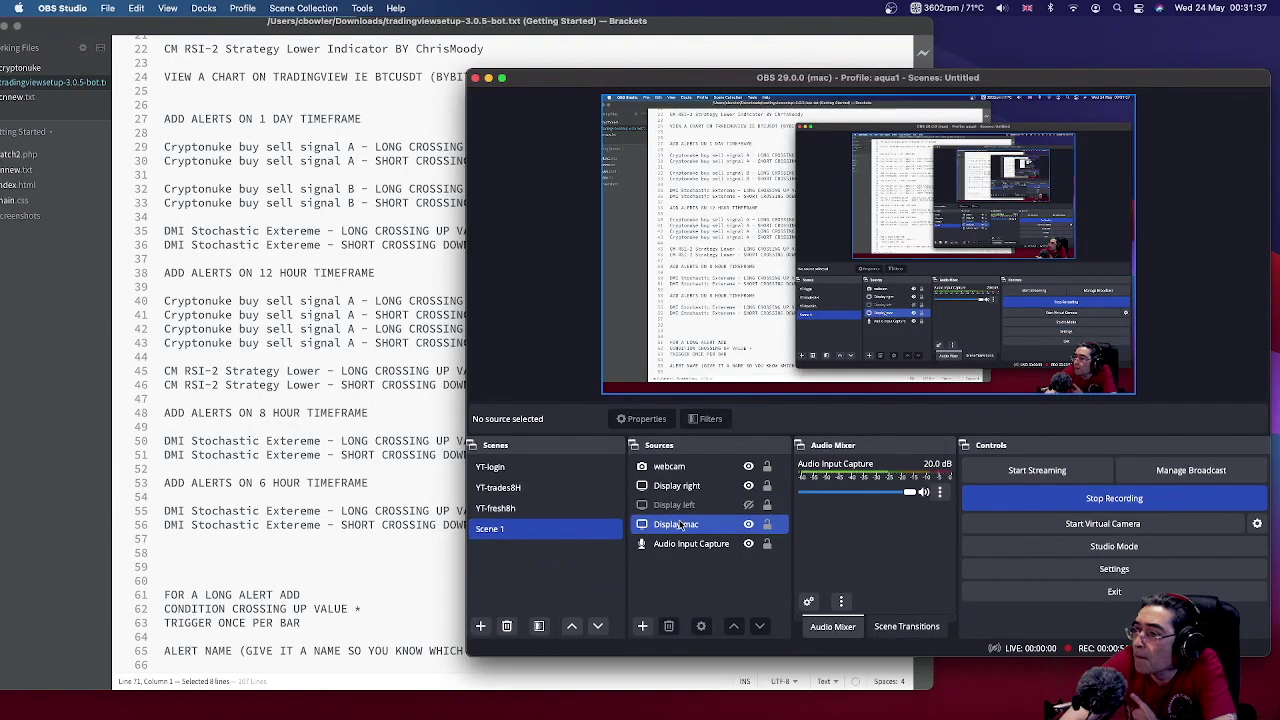
click(685, 505)
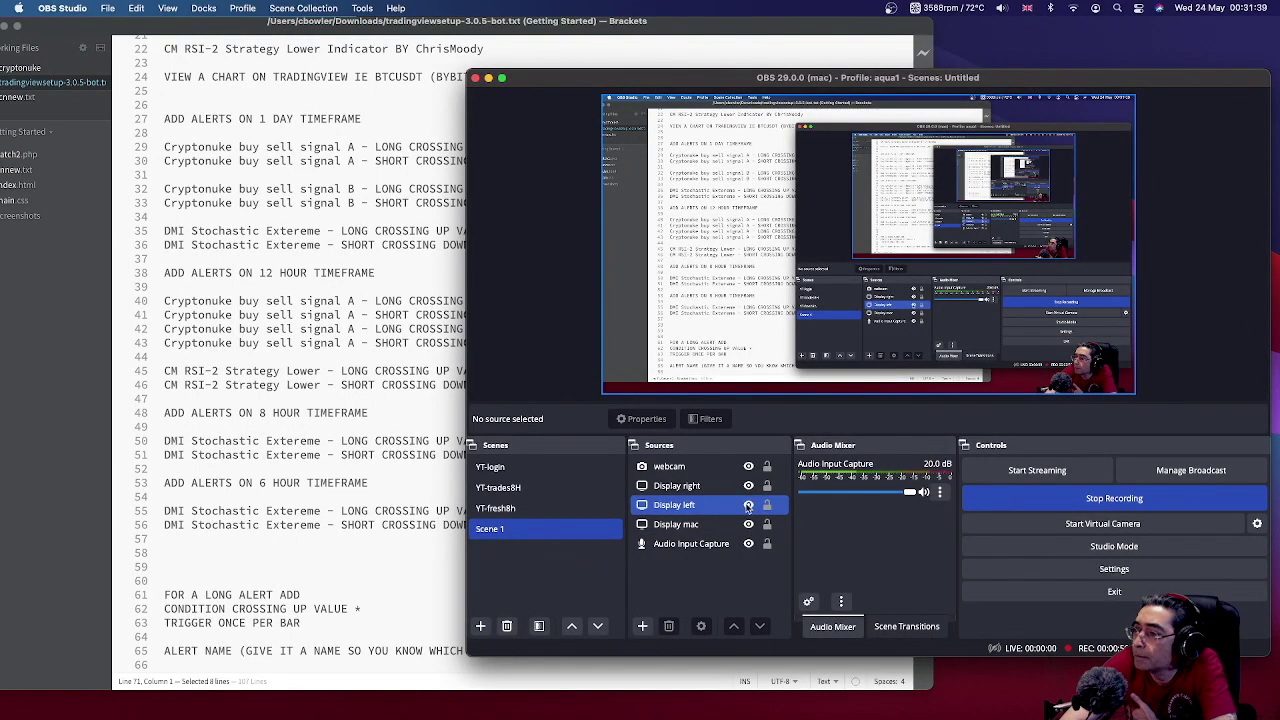
click(690, 486)
click(748, 486)
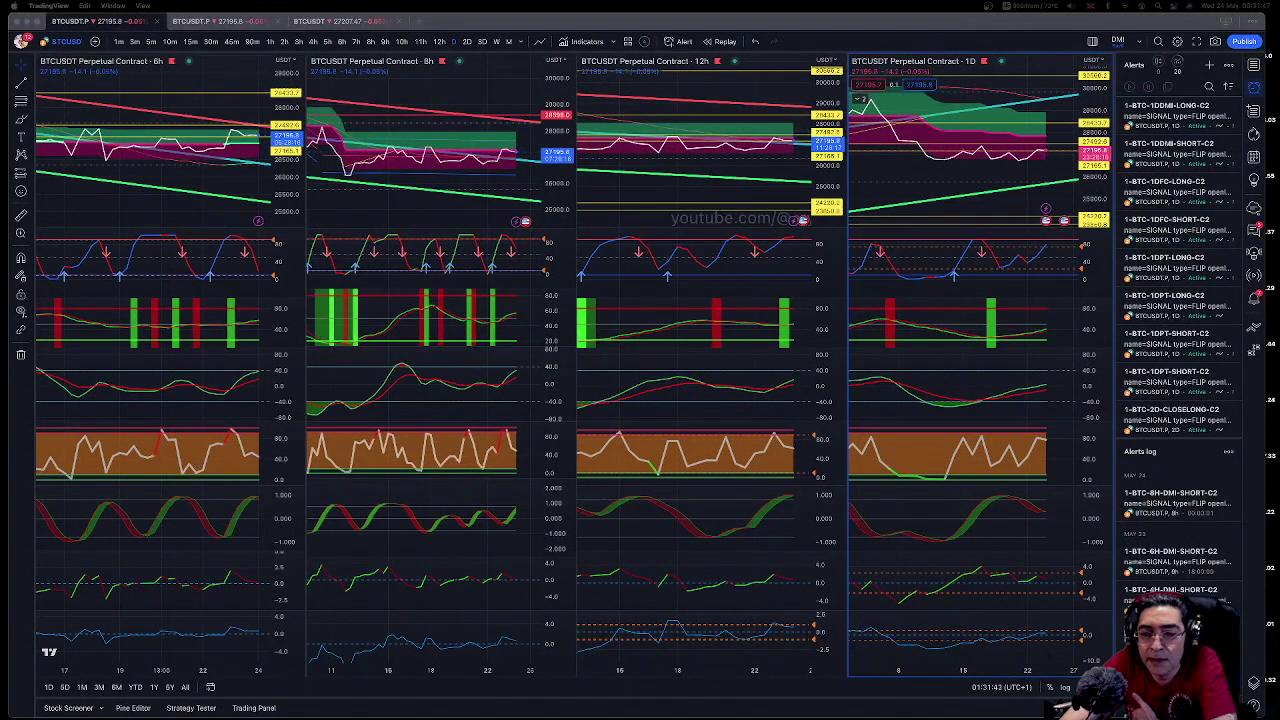
Return to TradingView and bring up the Pine Editor's recent scripts list
key(super+Tab)
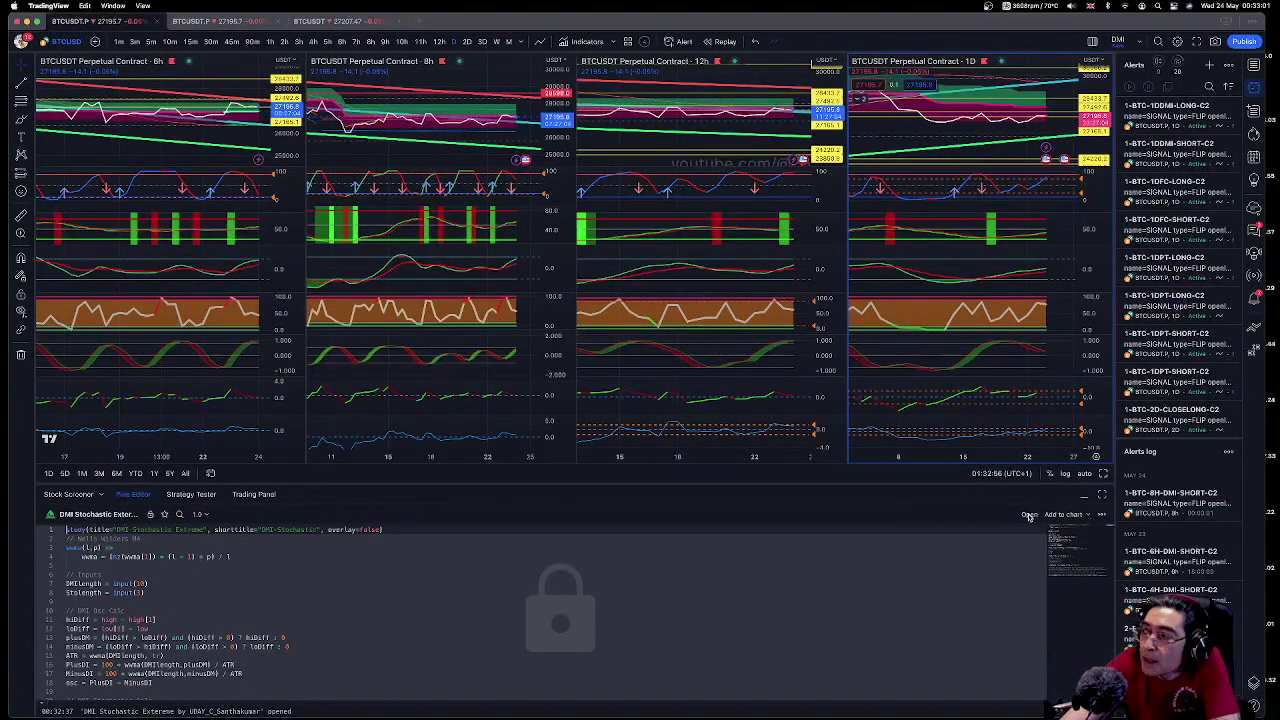
click(1029, 514)
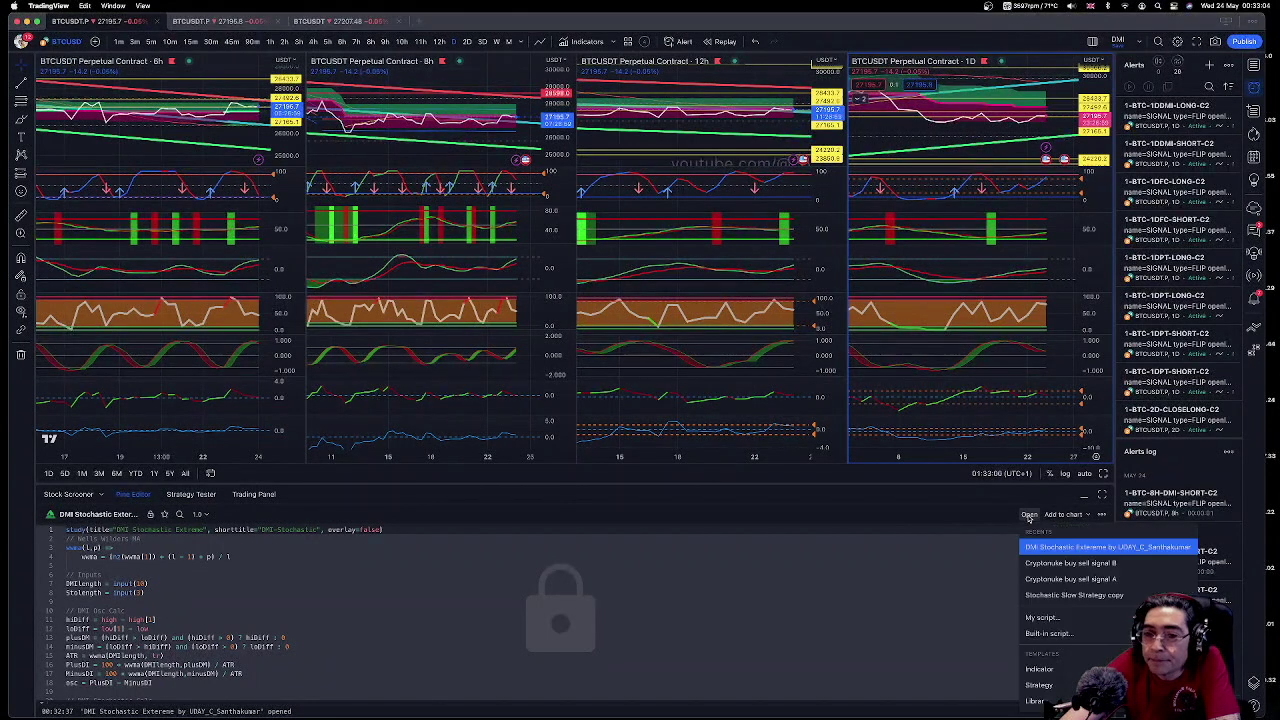